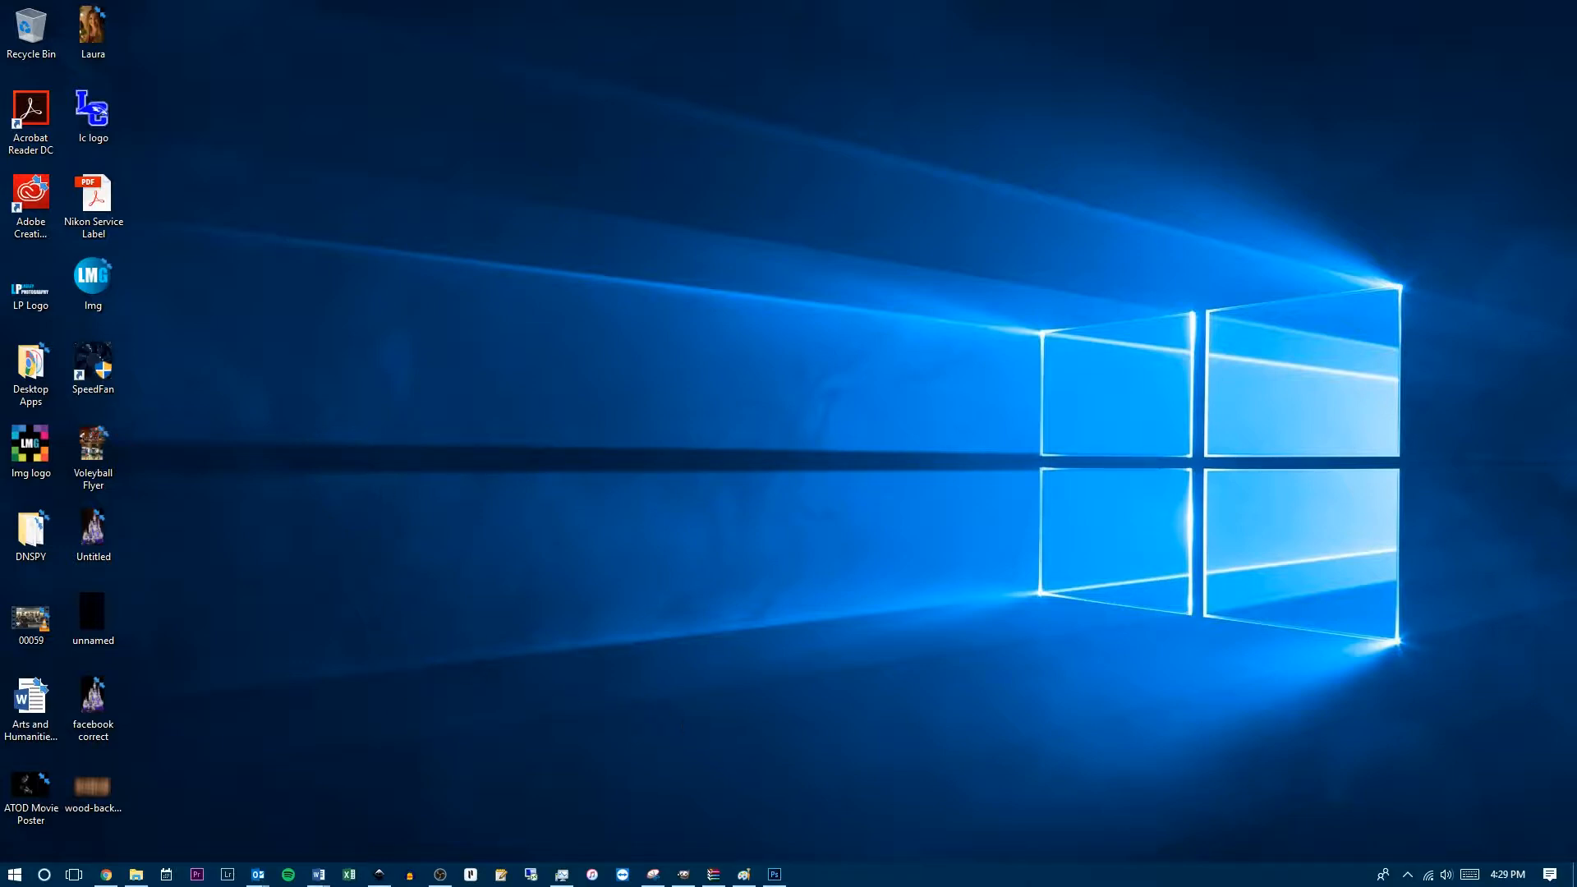
Mute the system volume.
click(1448, 878)
drag(1447, 839, 1161, 860)
click(1138, 860)
Switch to Photoshop and restore its window to a smaller size filling the right half of the desktop.
click(775, 874)
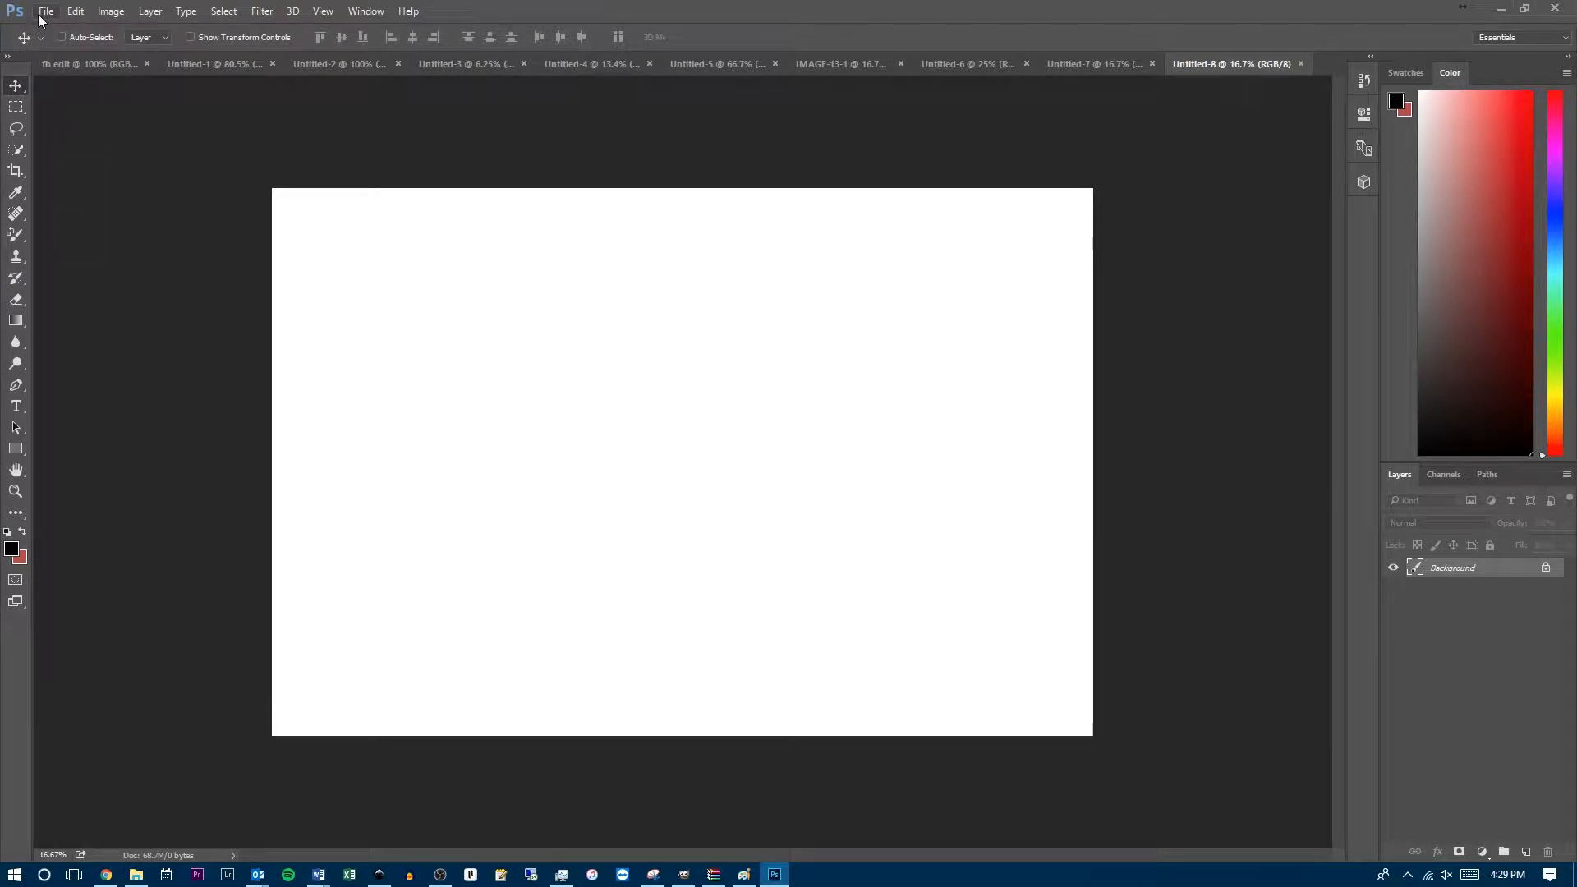
click(1525, 8)
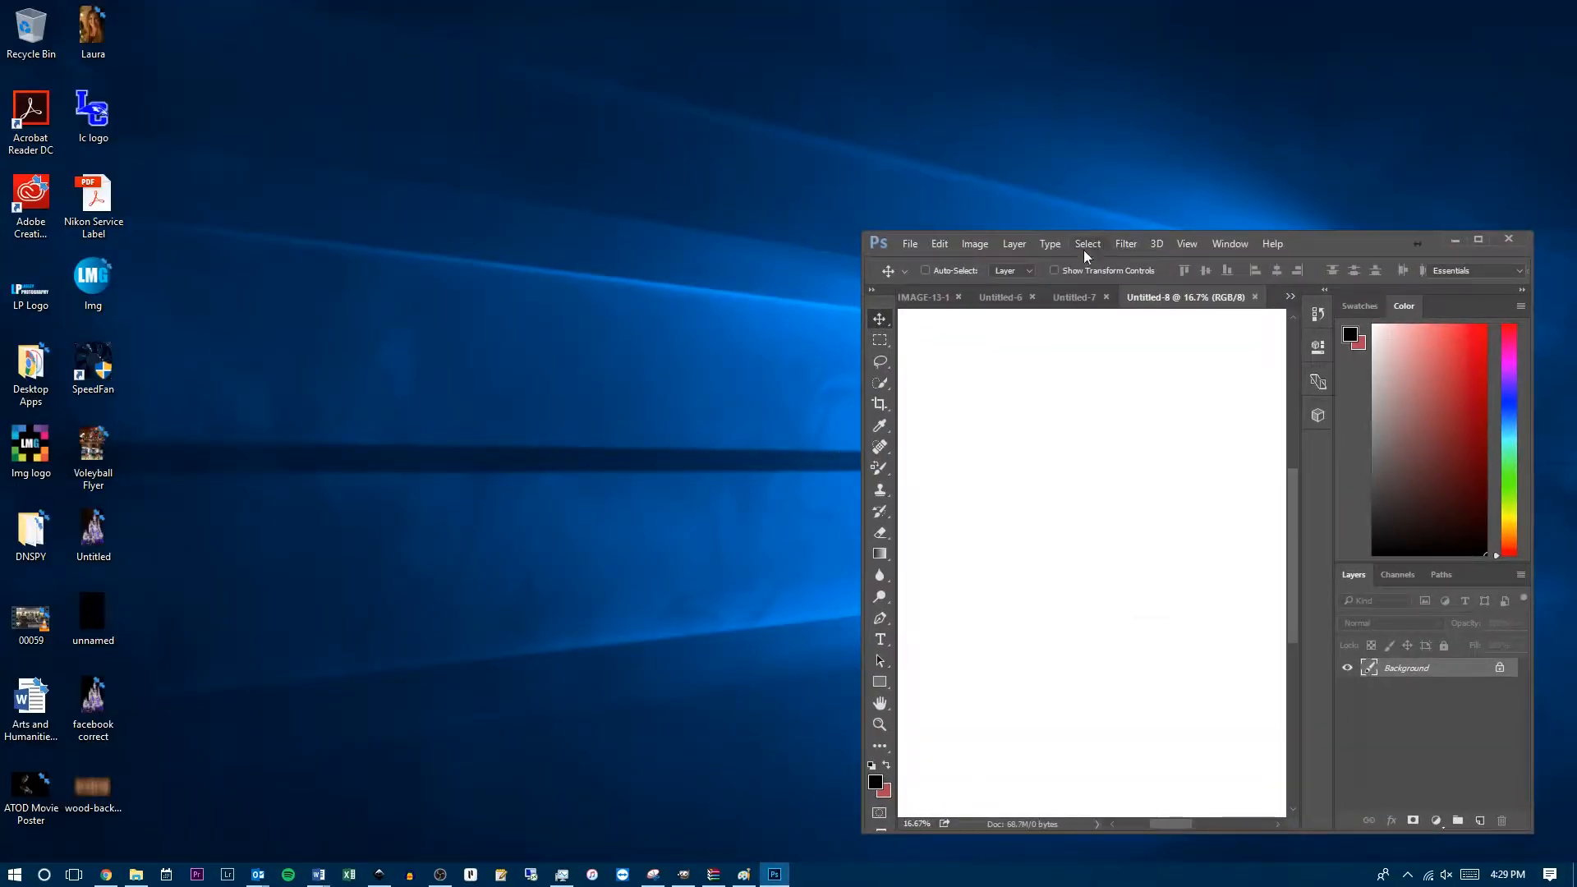
drag(864, 233, 679, 1)
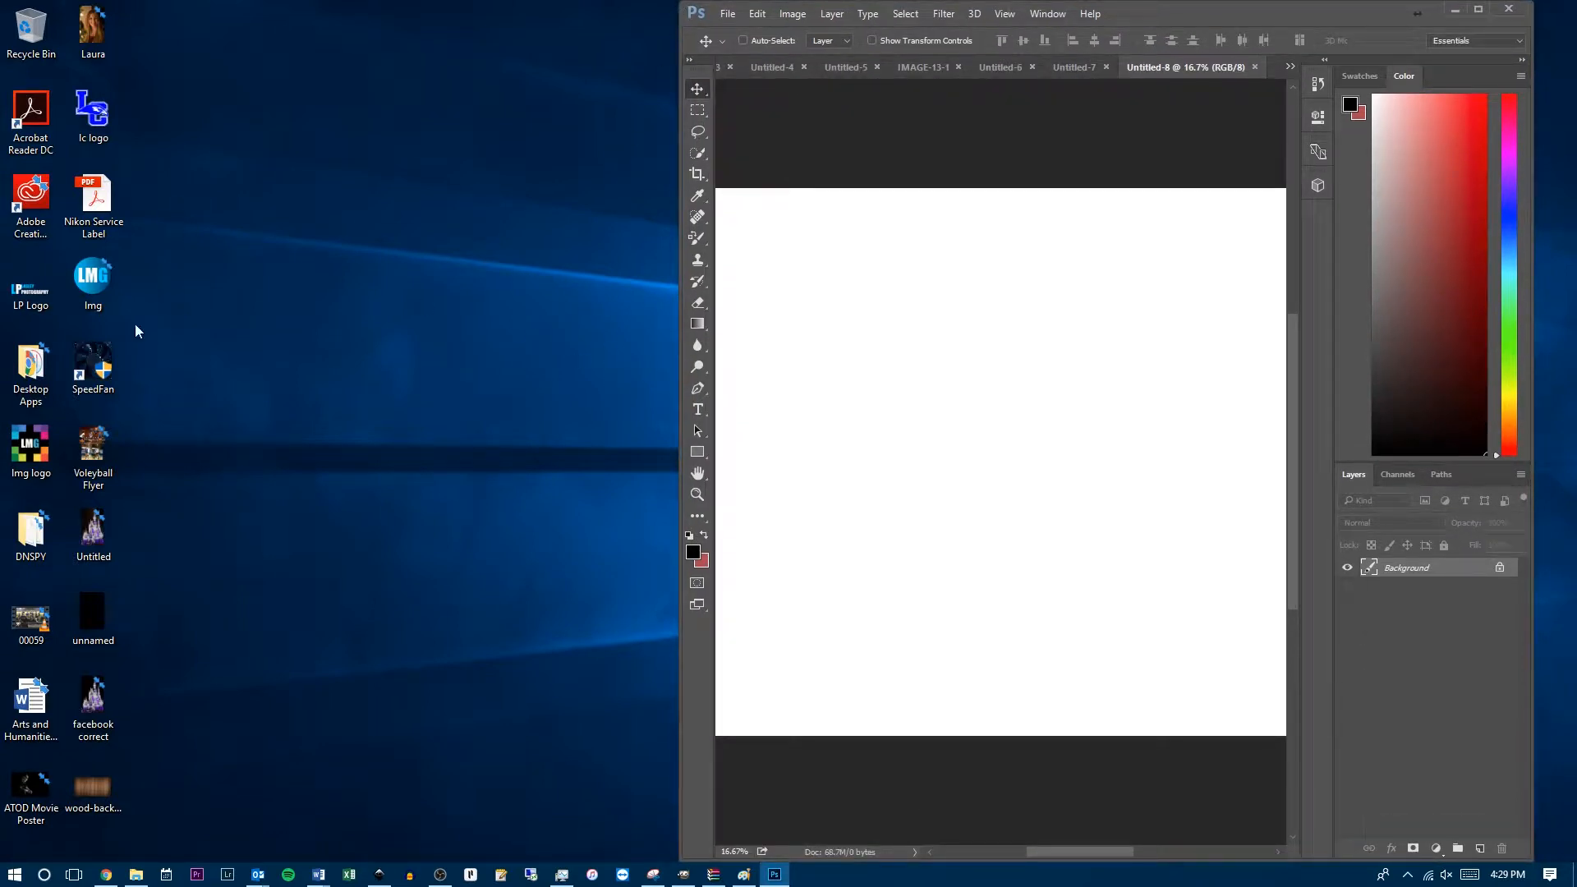
In File Explorer, open the Unwatermarked Export folder under F: 1. PHOTOS, 1. Sports, Basketball, LC FR vs. Thomas Nelson Jan. 11.
click(136, 875)
drag(548, 12, 520, 12)
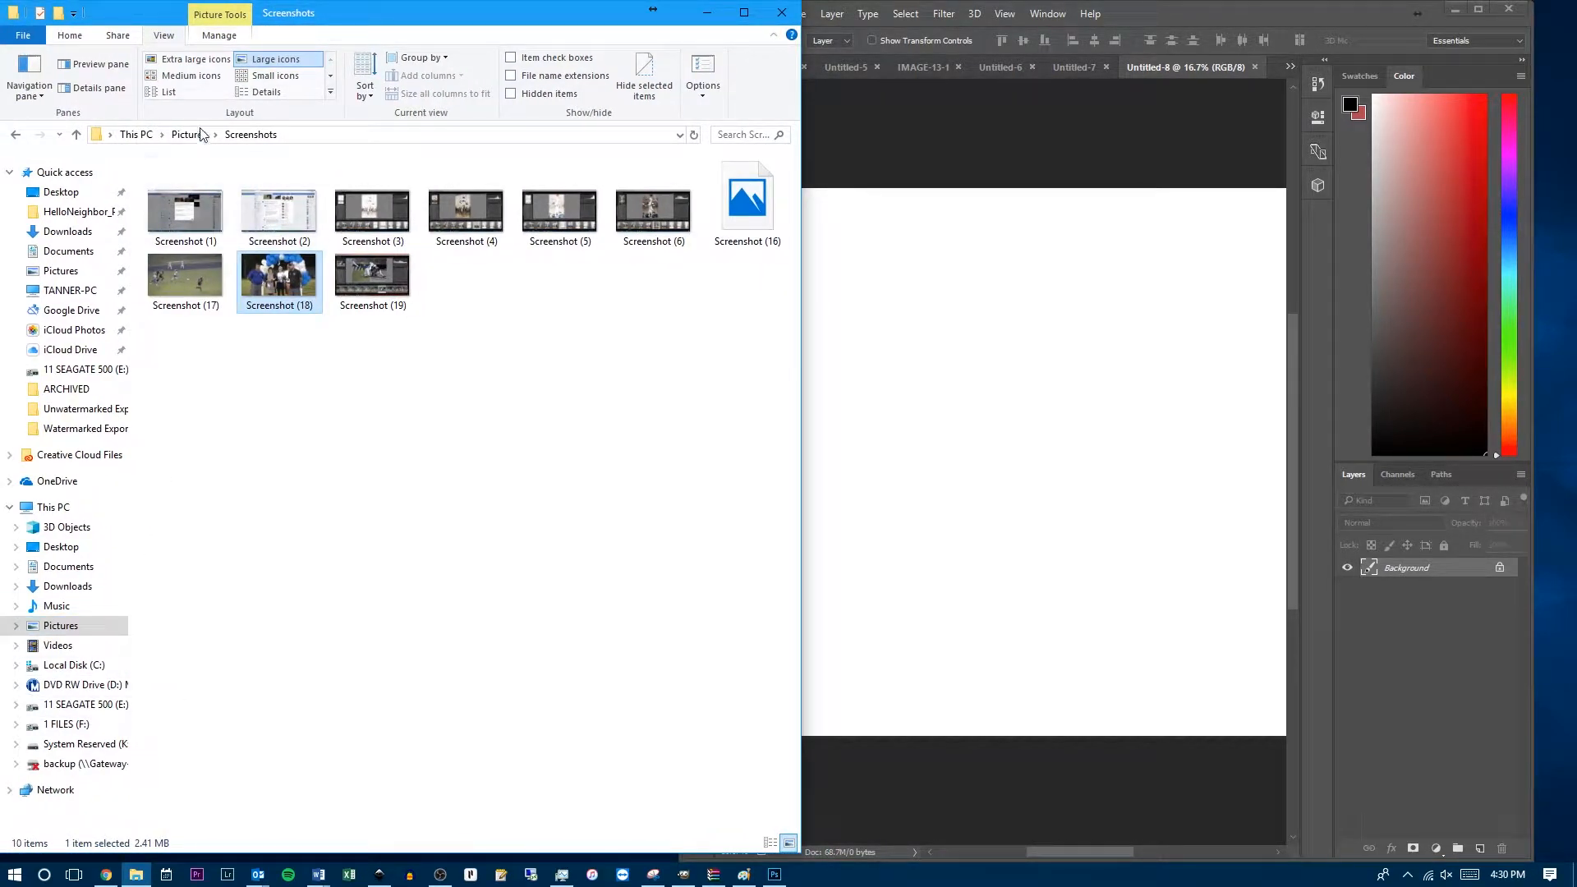
click(117, 729)
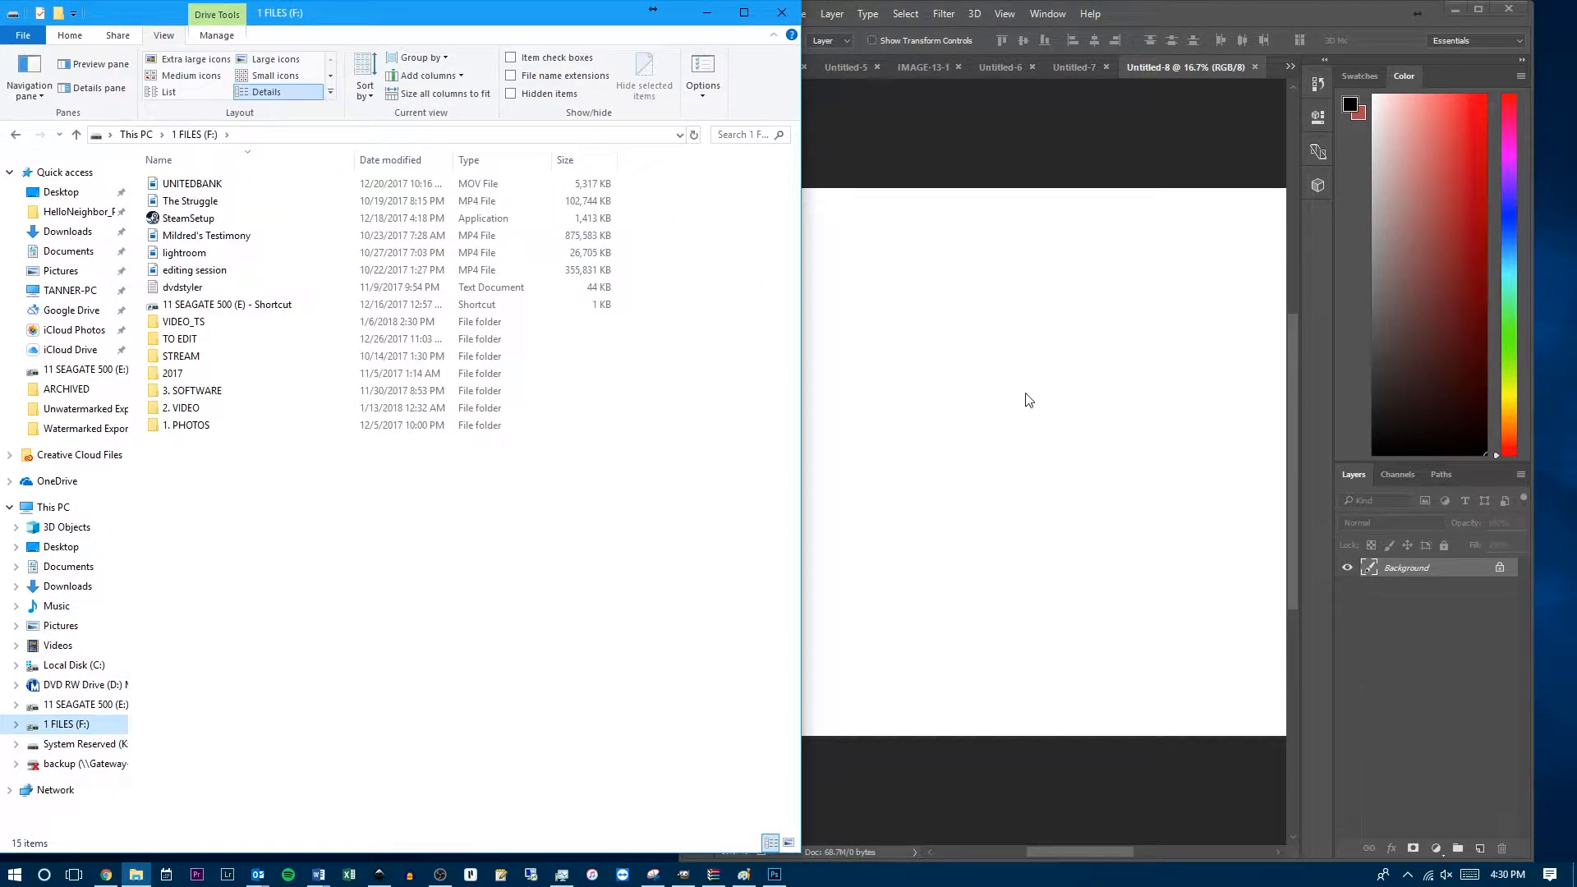
double_click(230, 425)
double_click(237, 183)
double_click(207, 201)
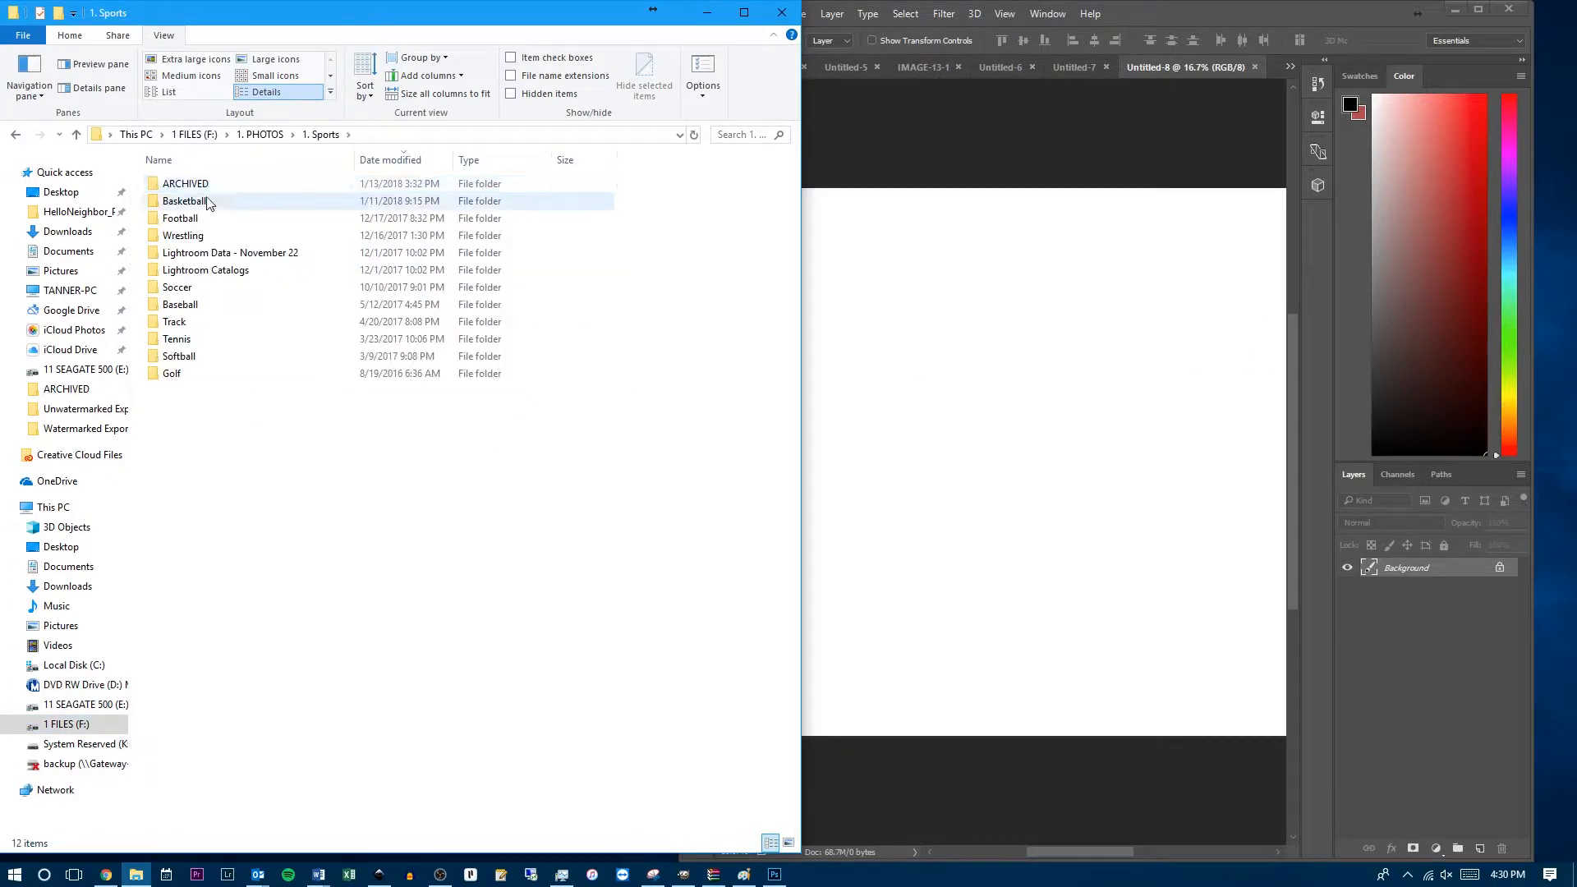
double_click(210, 200)
double_click(238, 201)
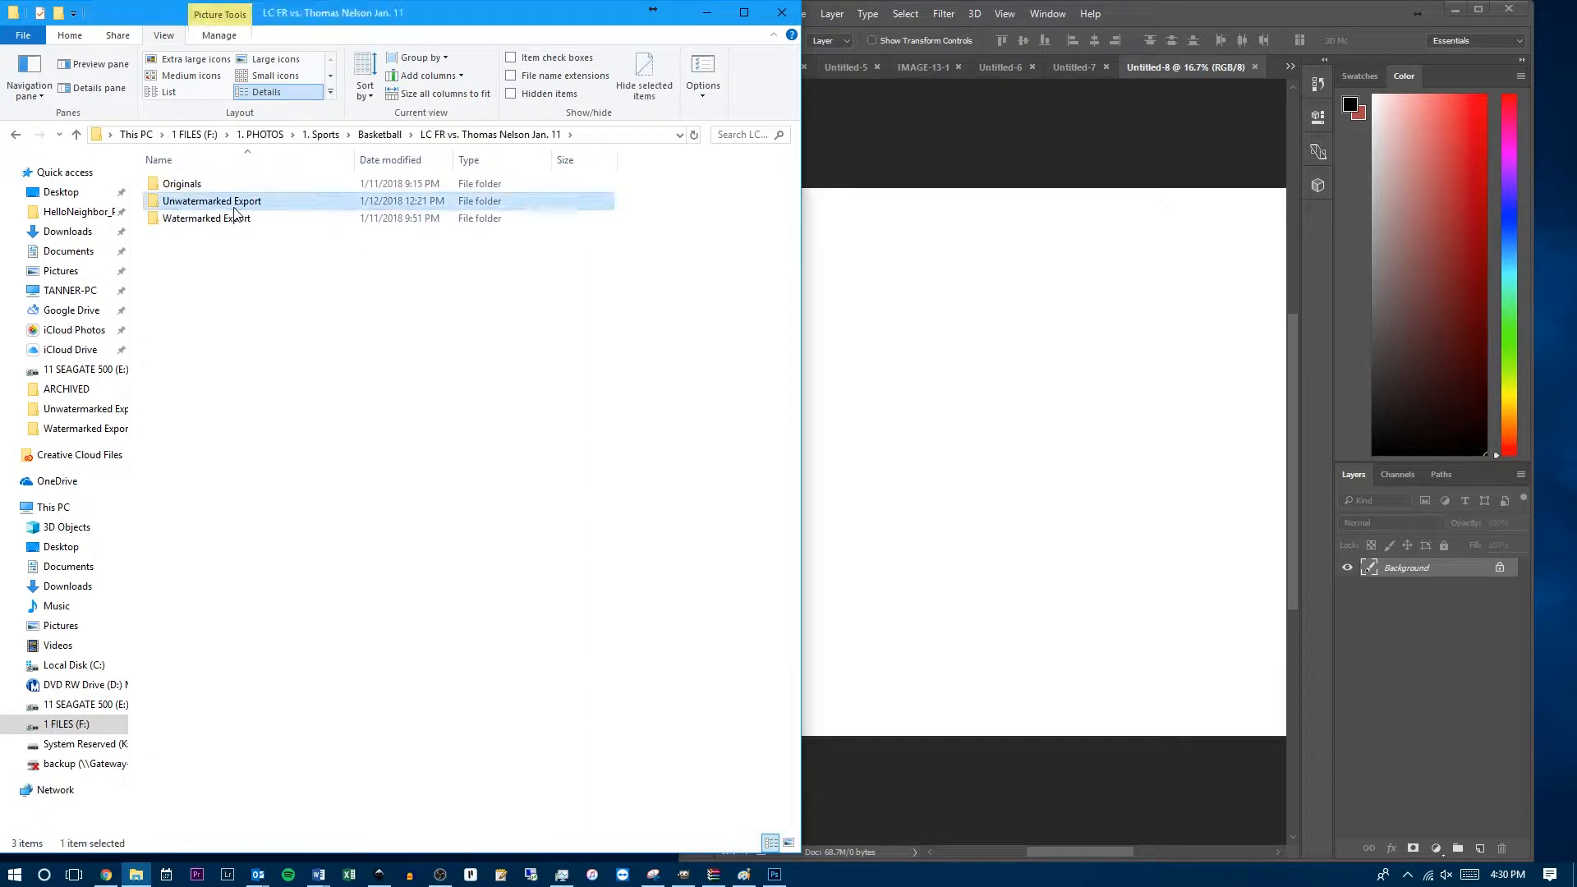
Place IMAGE-13 from the folder into the blank Untitled-8 document in Photoshop, maximize the window and commit the placement.
scroll(304, 435, down, 10)
scroll(234, 509, up, 3)
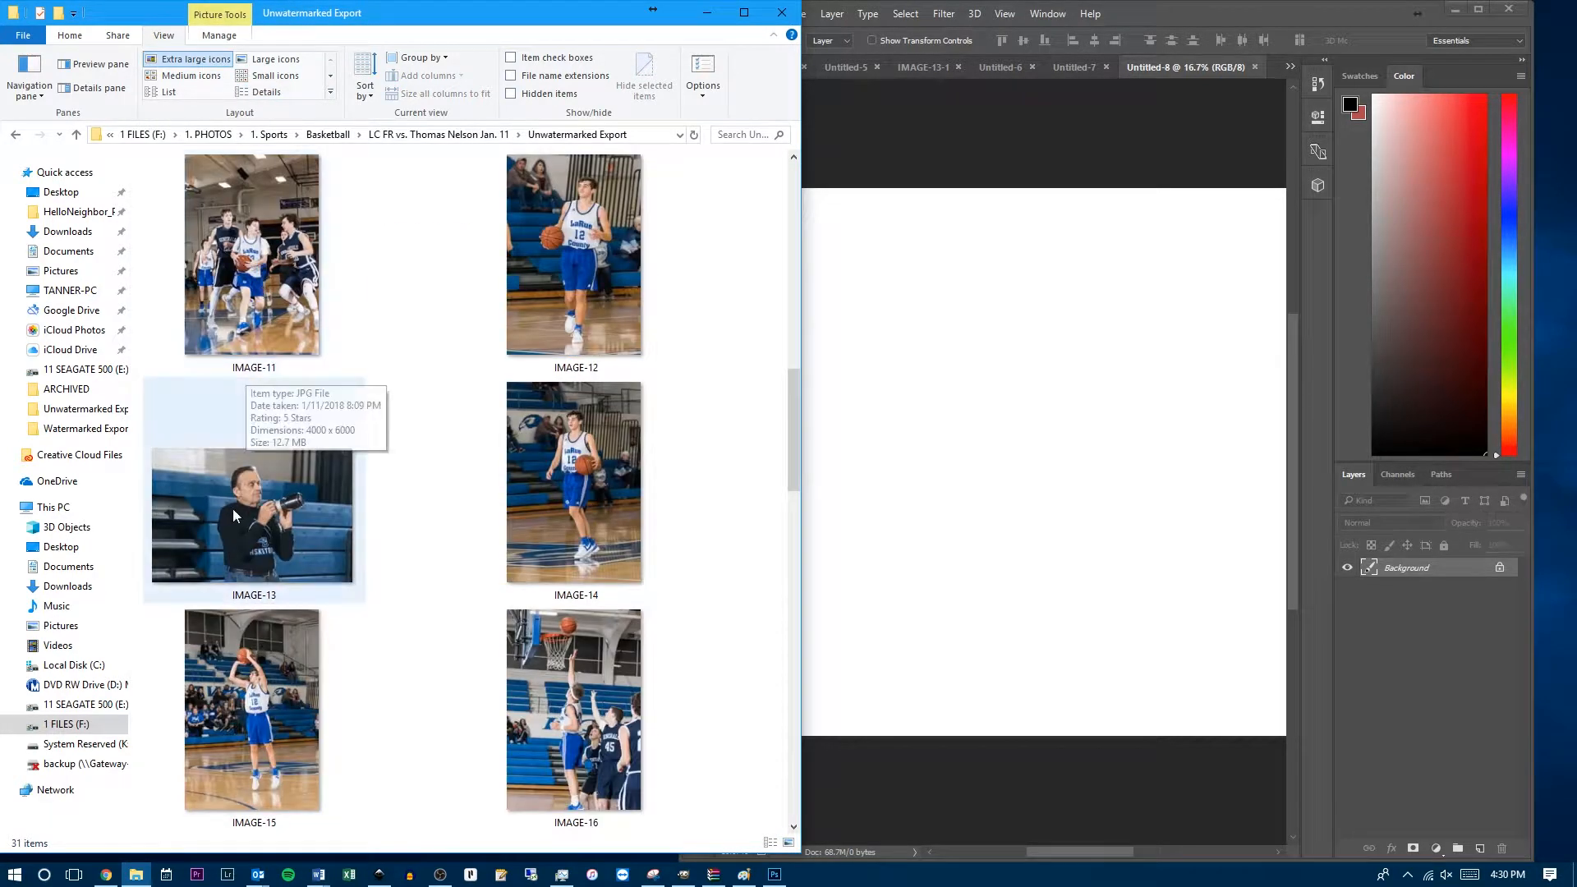
drag(234, 509, 1043, 458)
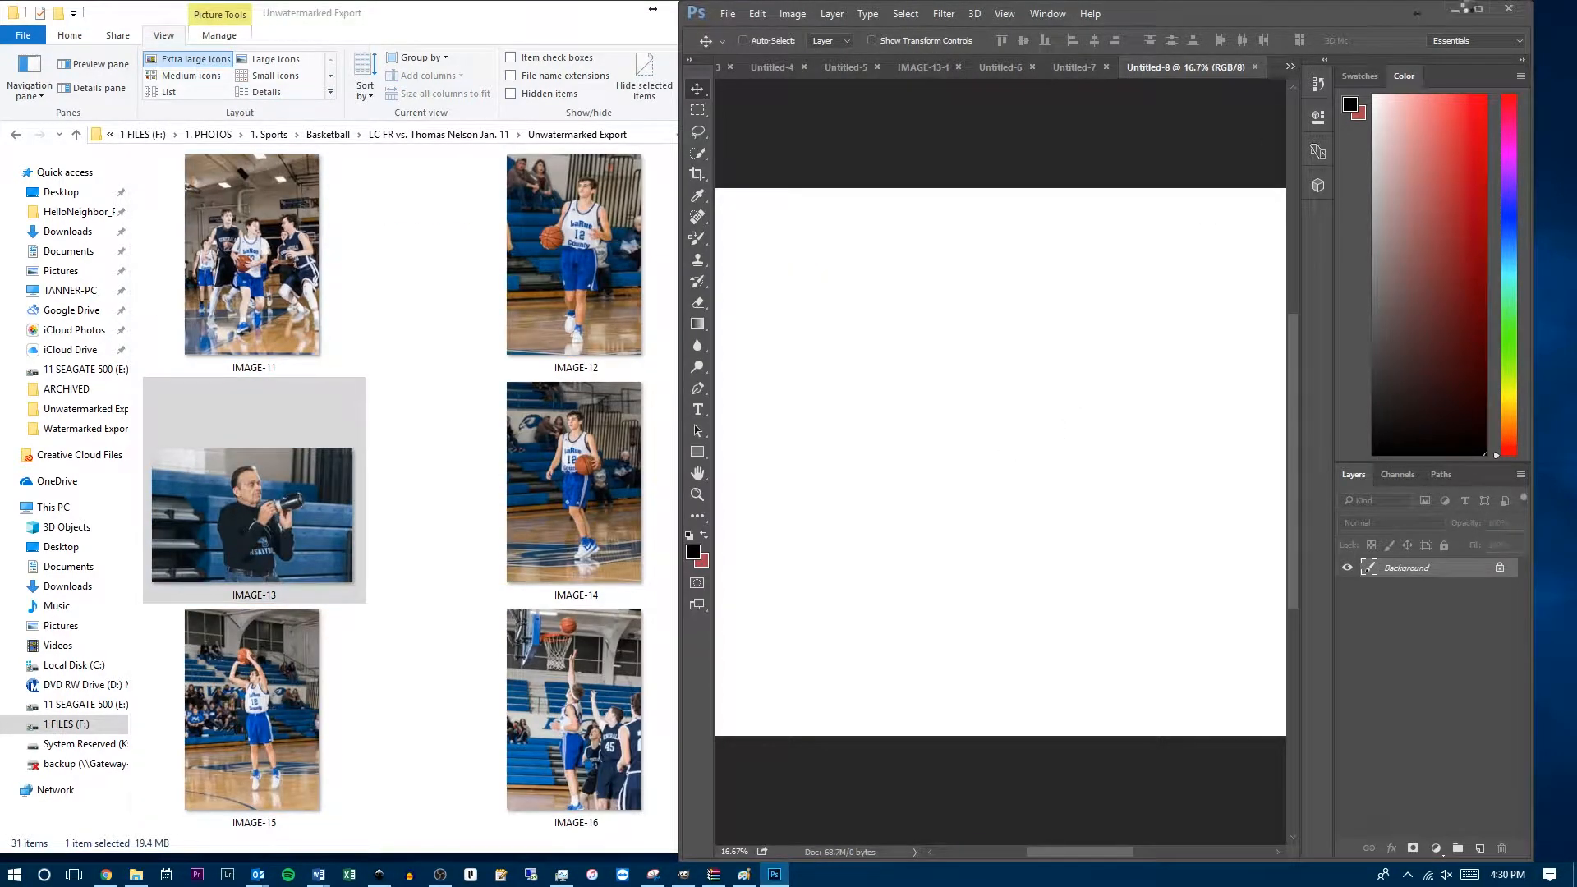
click(1479, 10)
drag(771, 446, 896, 446)
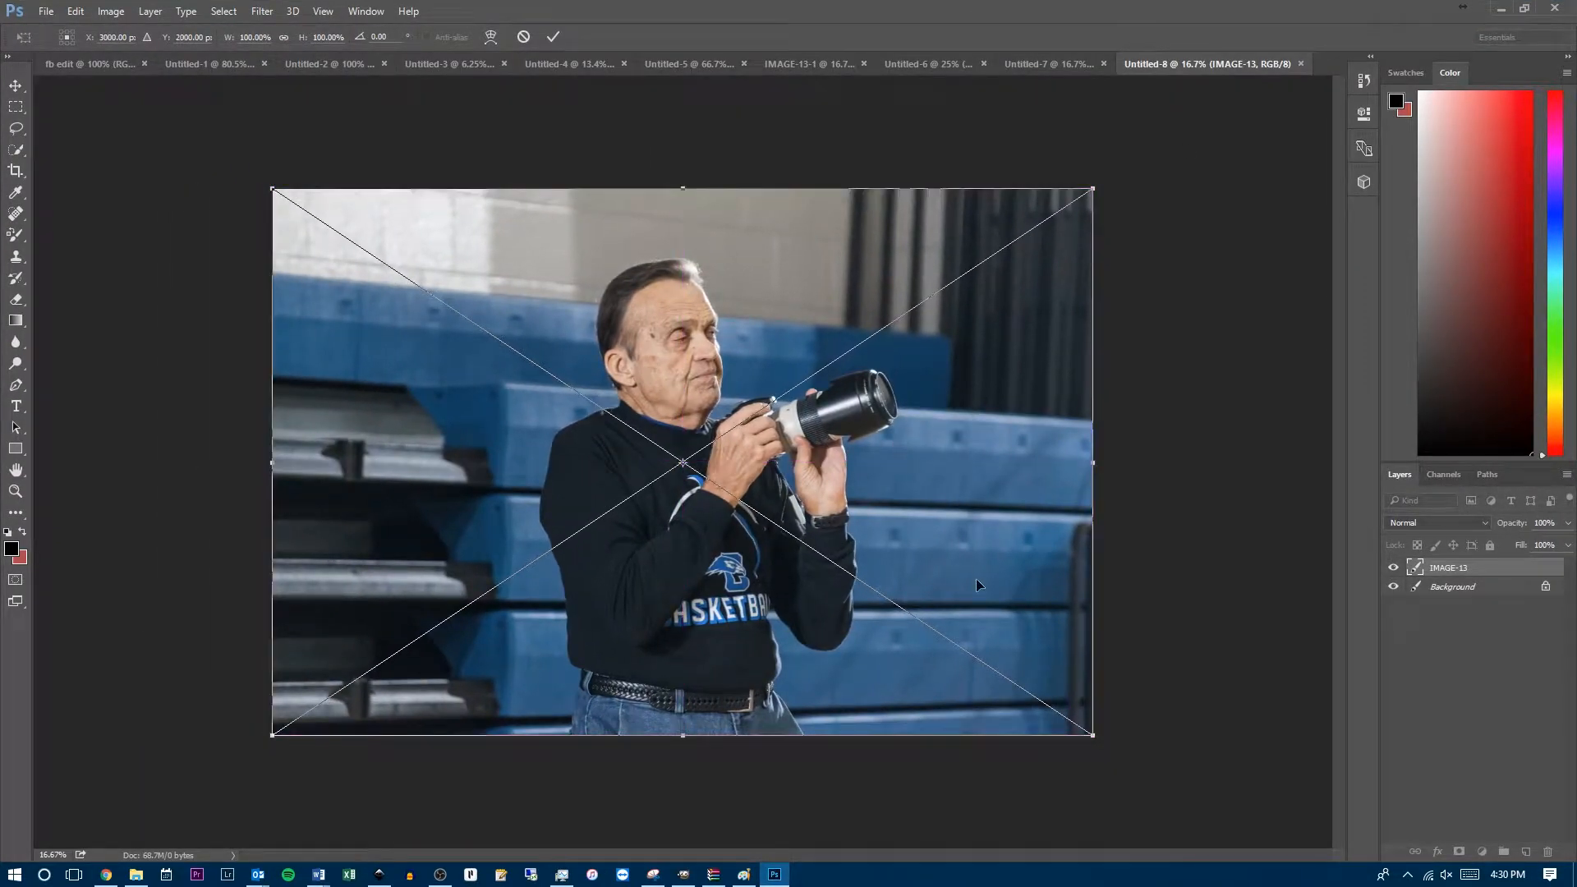
key(Return)
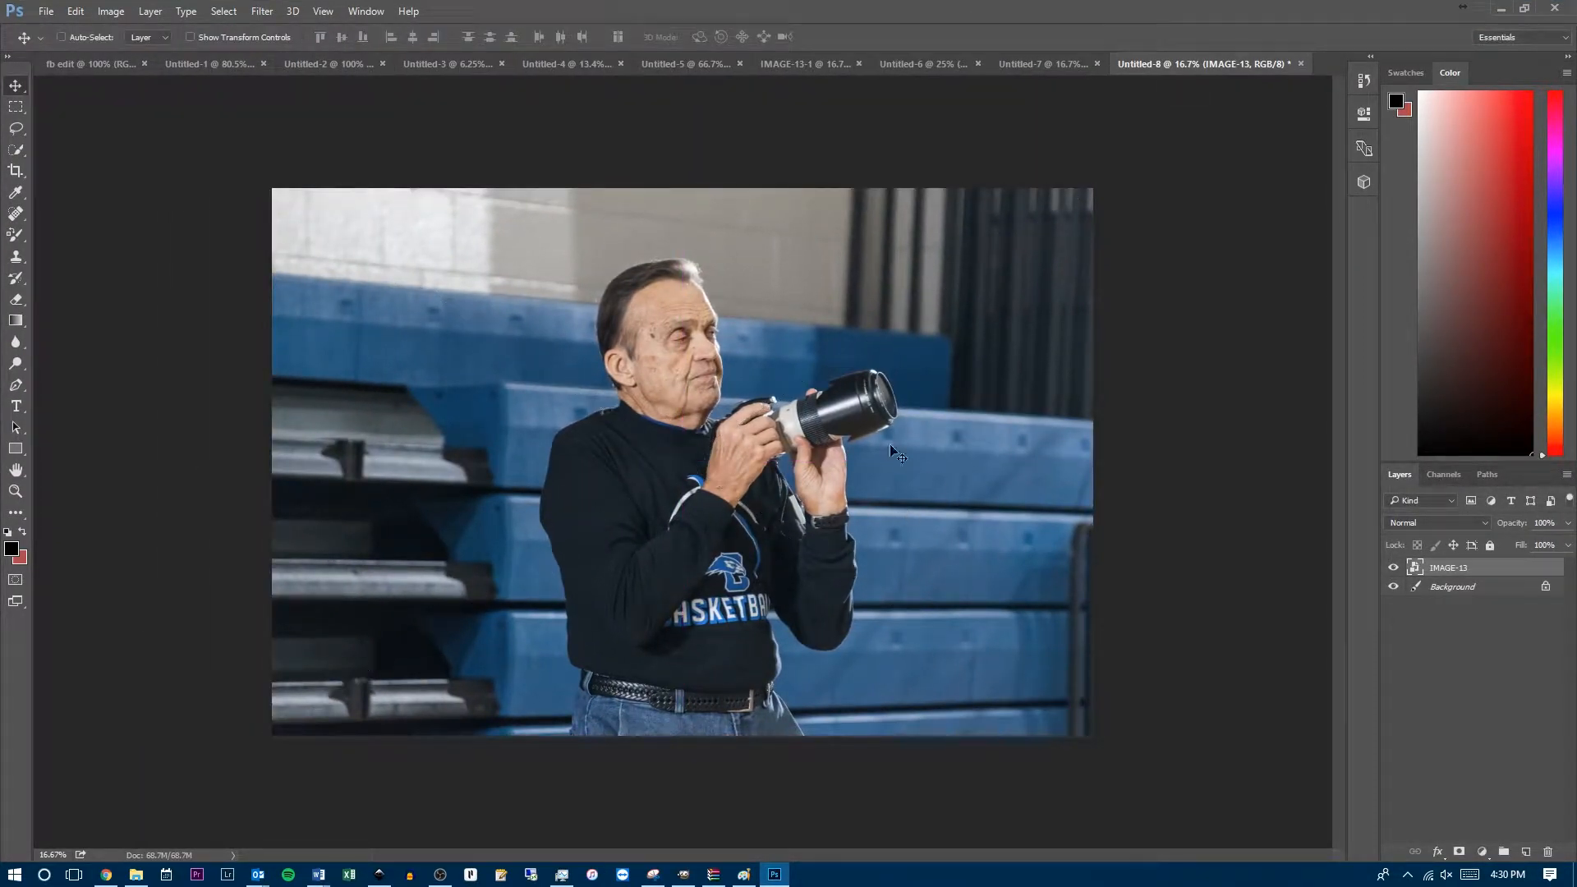
Select the whole gym background around the man with the Quick Selection tool.
click(10, 133)
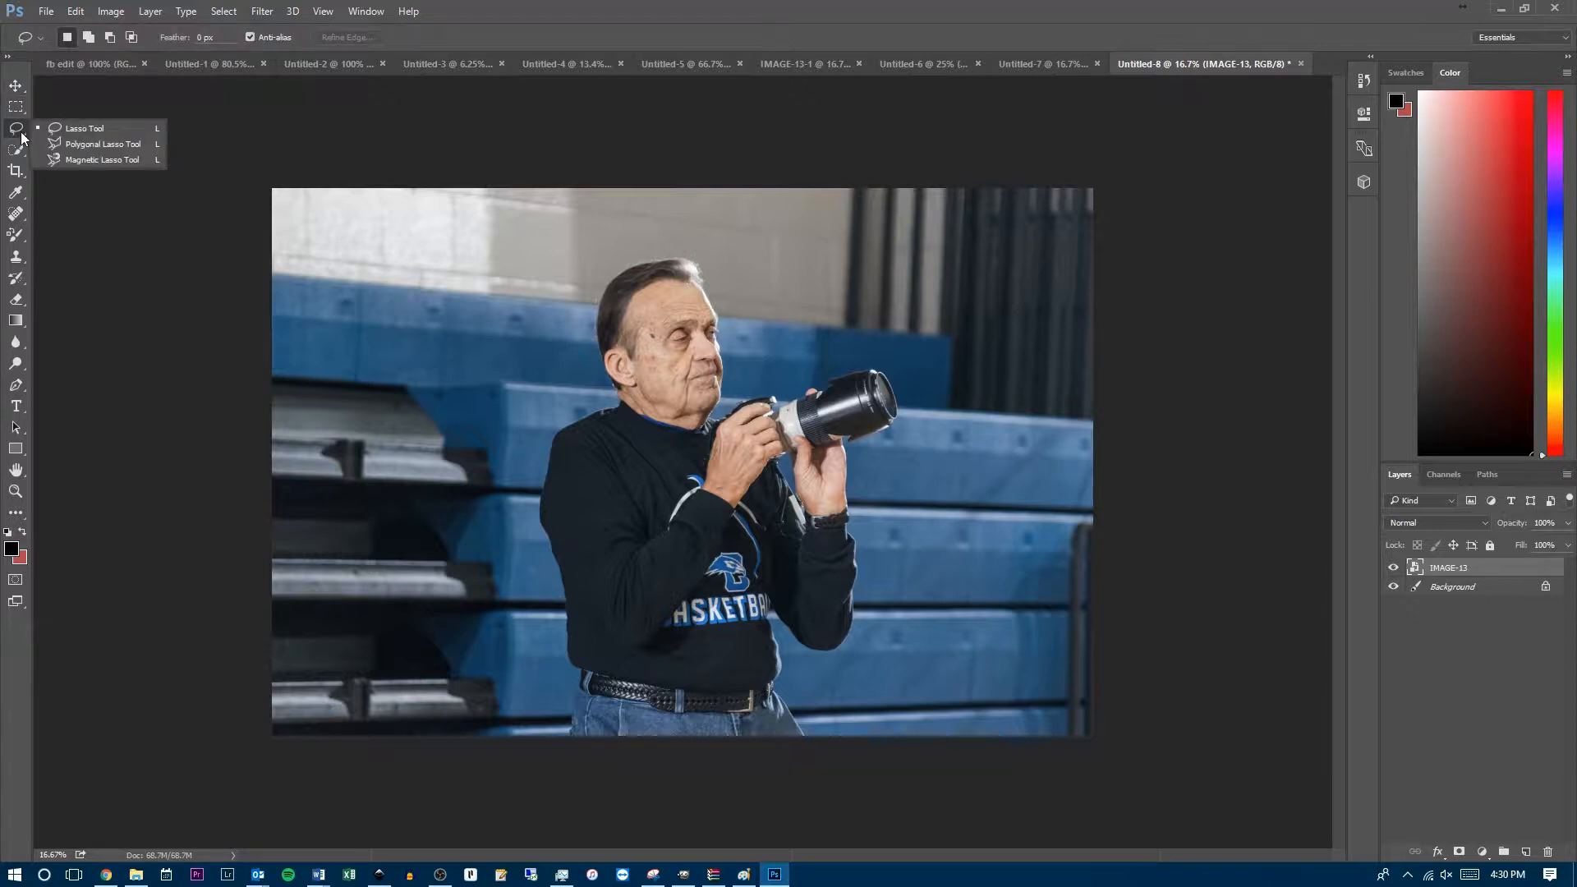
click(16, 150)
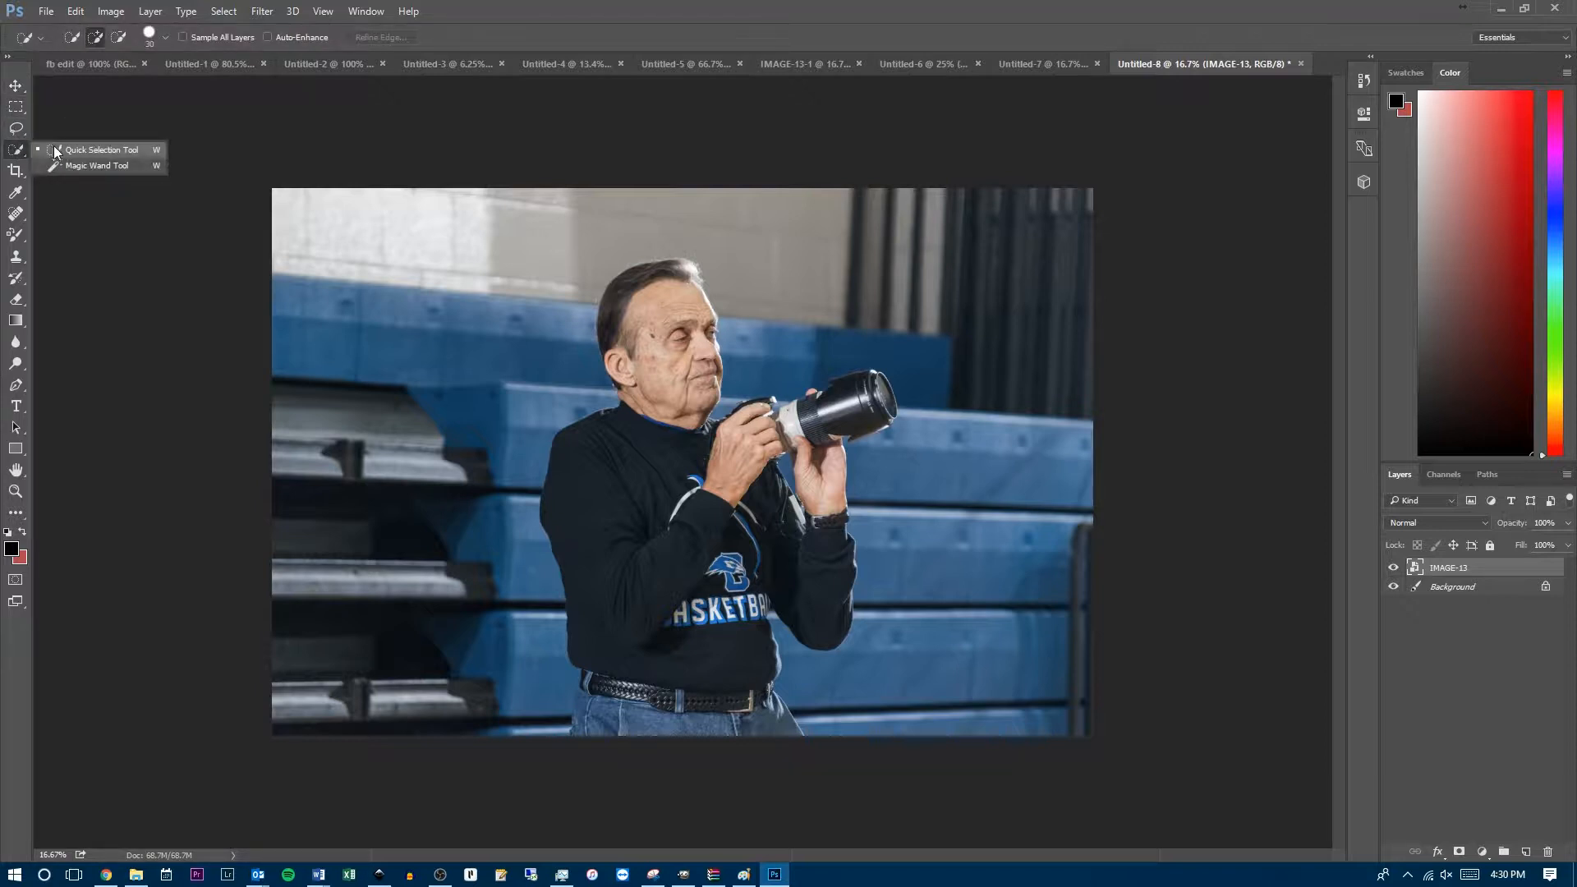
click(54, 151)
click(13, 153)
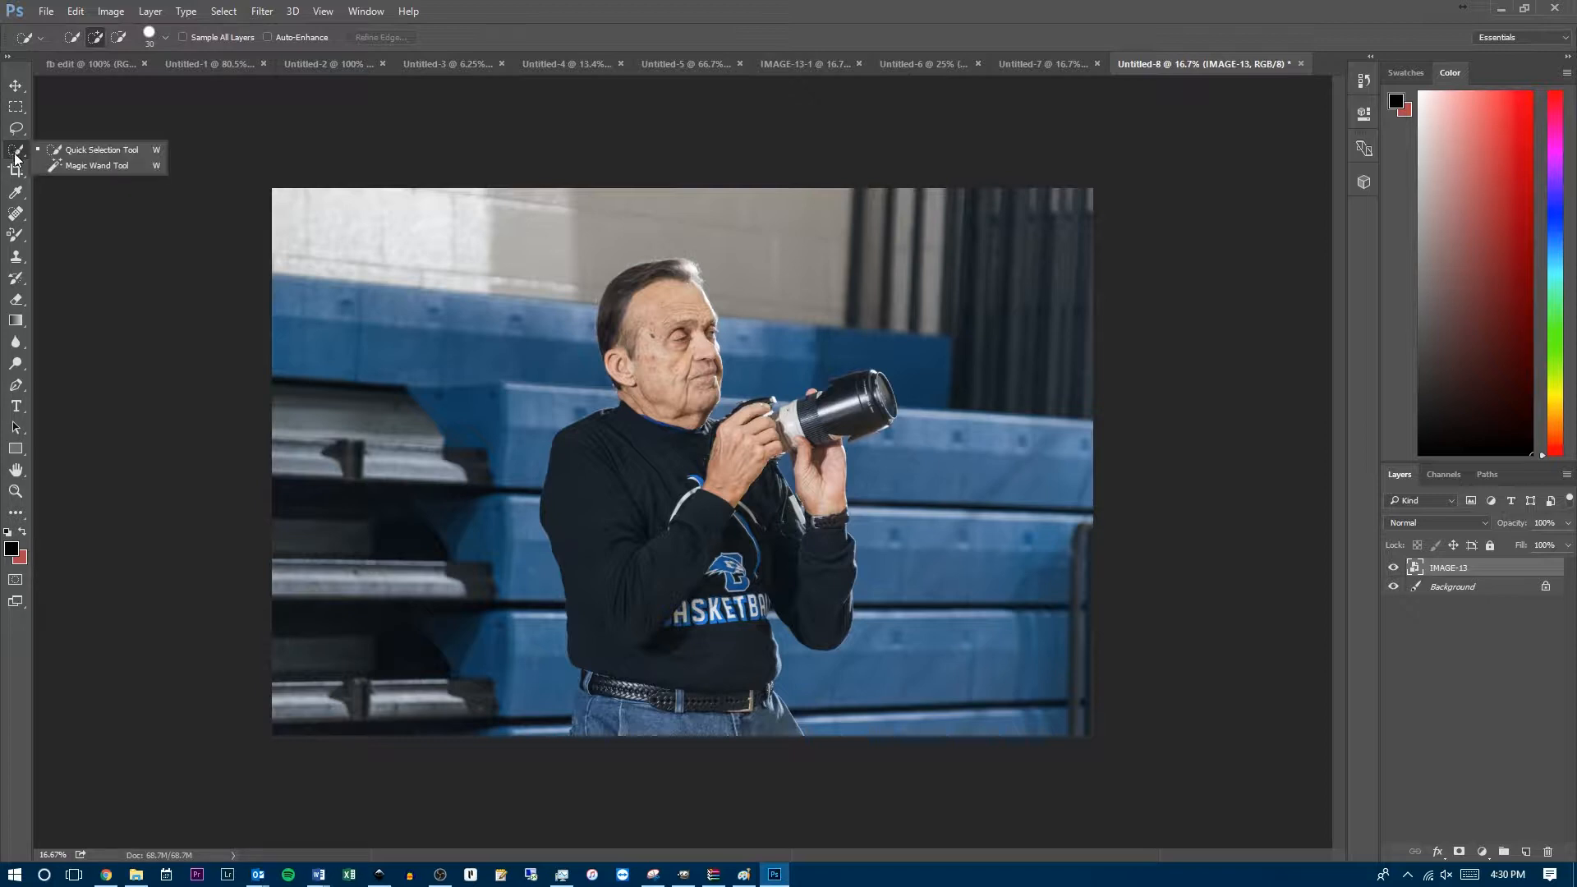
click(79, 153)
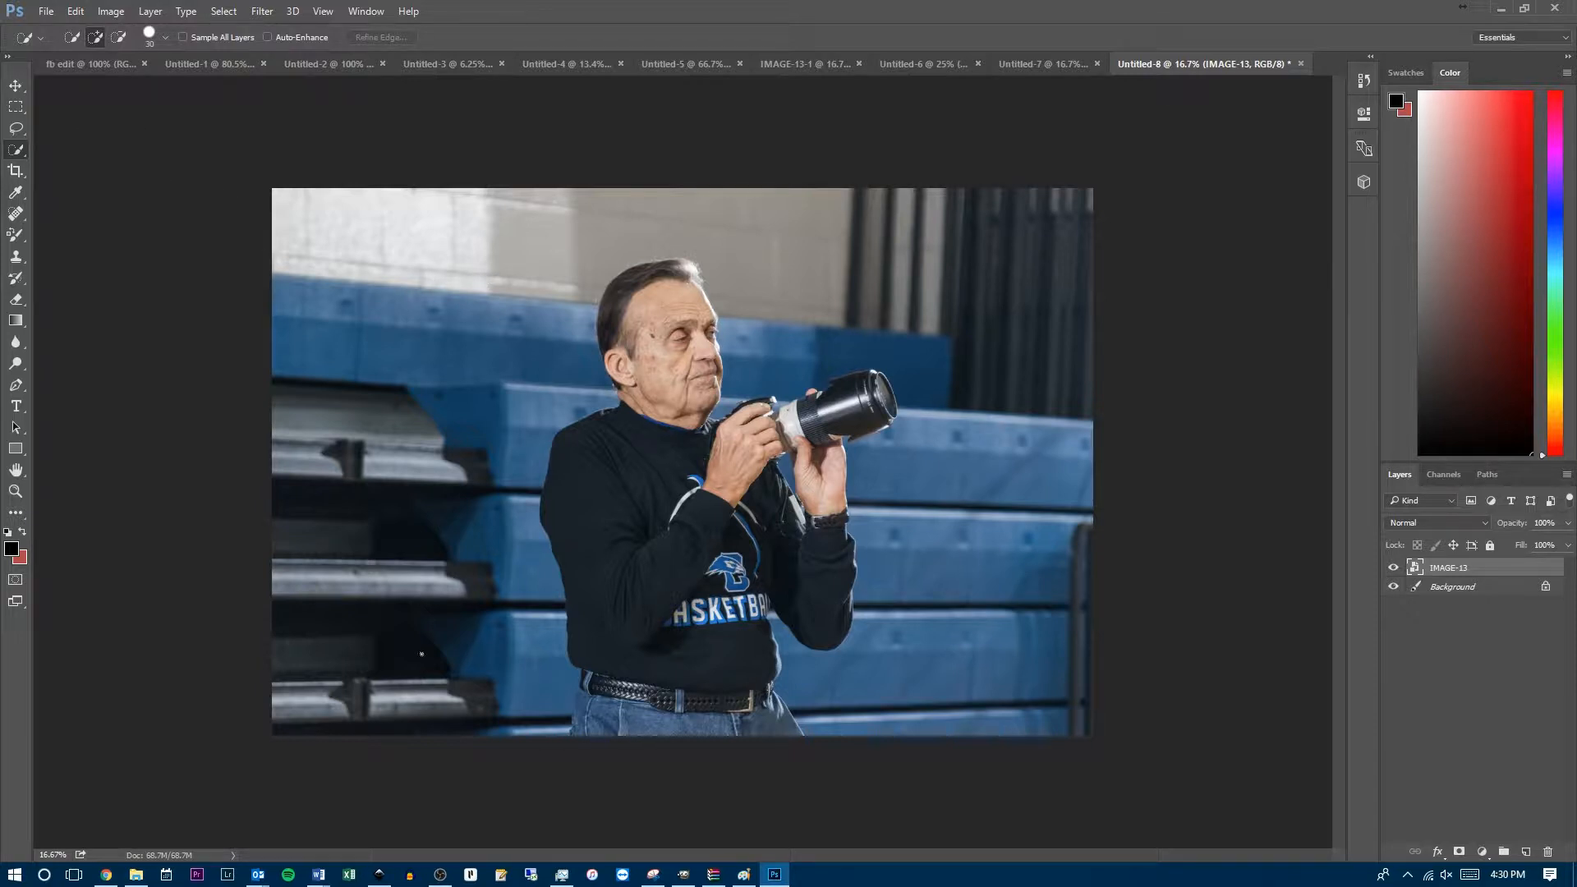
mouse_move(420, 736)
mouse_down()
mouse_move(357, 459)
mouse_move(375, 357)
mouse_move(463, 251)
mouse_move(512, 224)
mouse_move(673, 197)
mouse_move(987, 272)
mouse_move(936, 273)
mouse_move(997, 281)
mouse_move(1096, 442)
mouse_move(988, 404)
mouse_move(1000, 468)
mouse_move(964, 650)
mouse_move(930, 715)
mouse_up()
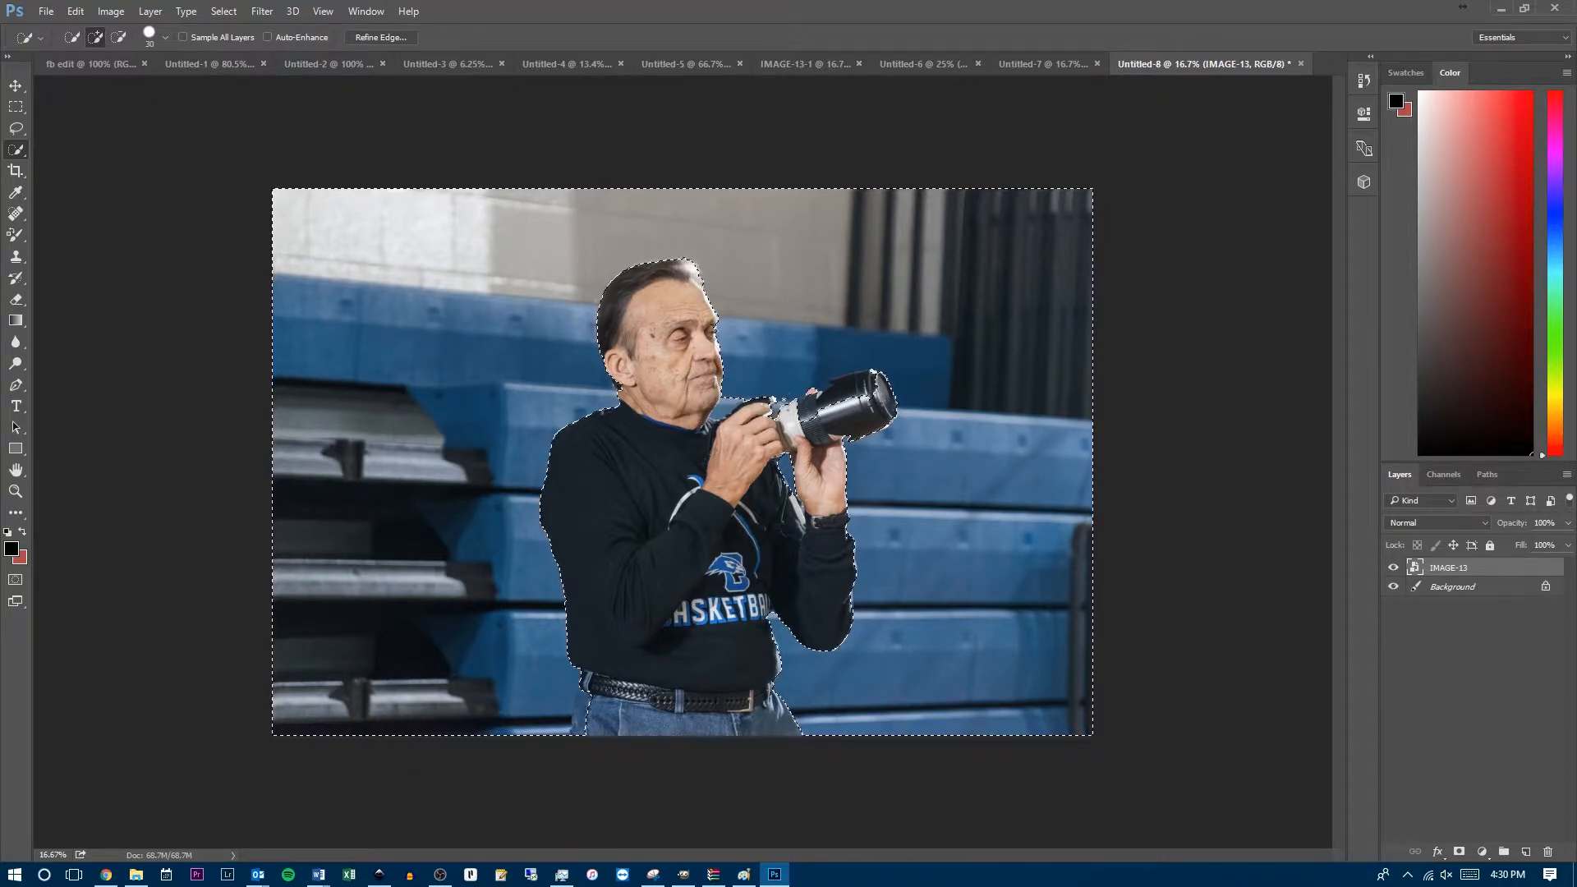
Invert the selection to the man with the camera and copy him.
key(alt)
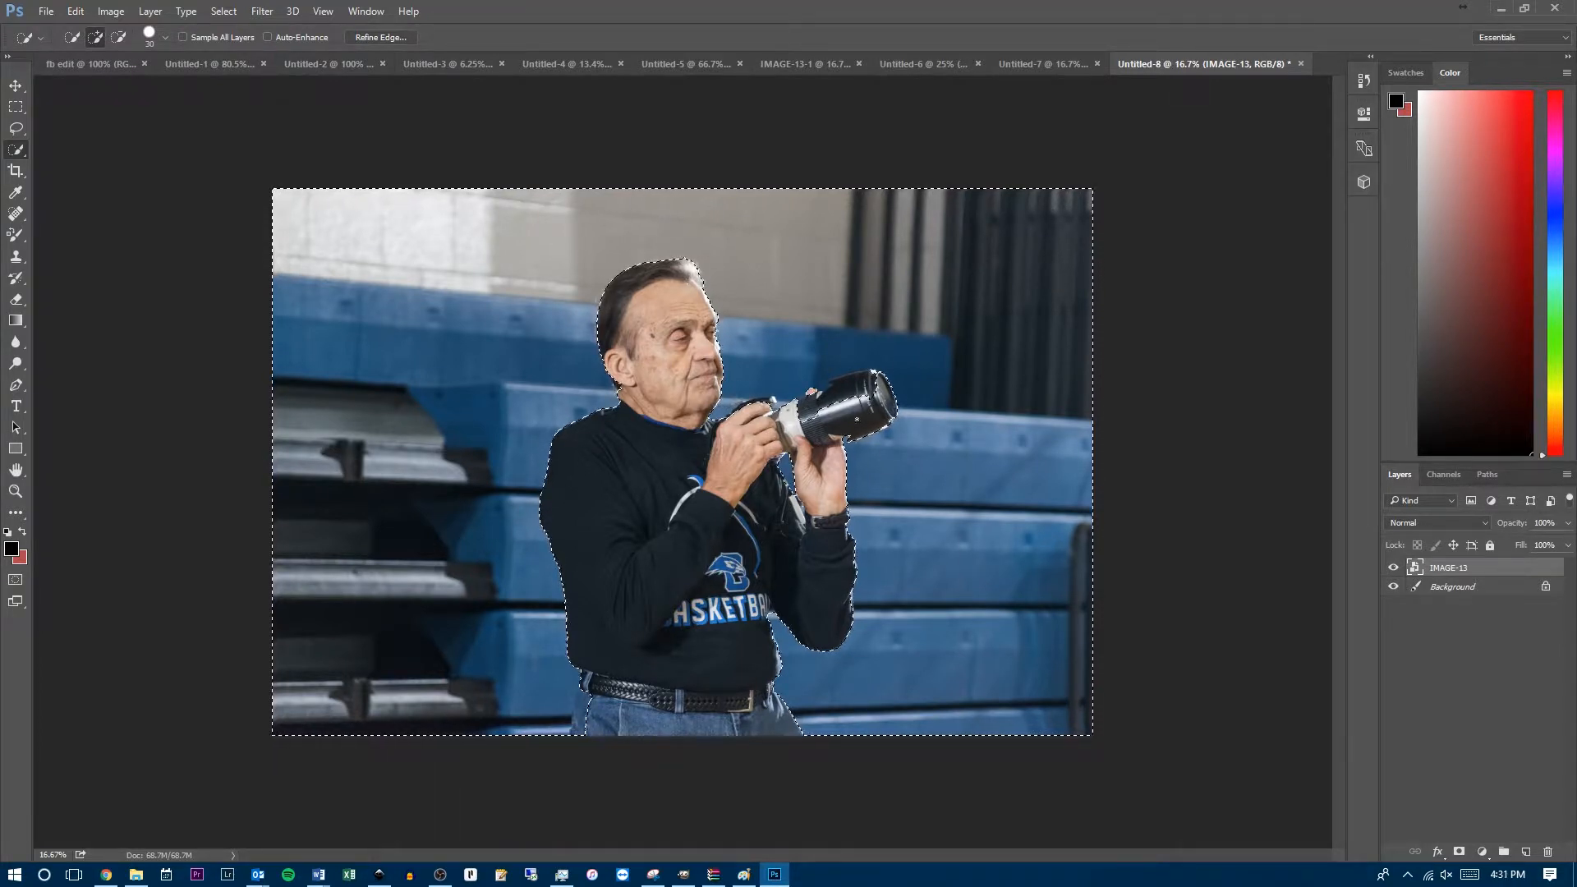
key(alt)
click(222, 12)
click(236, 76)
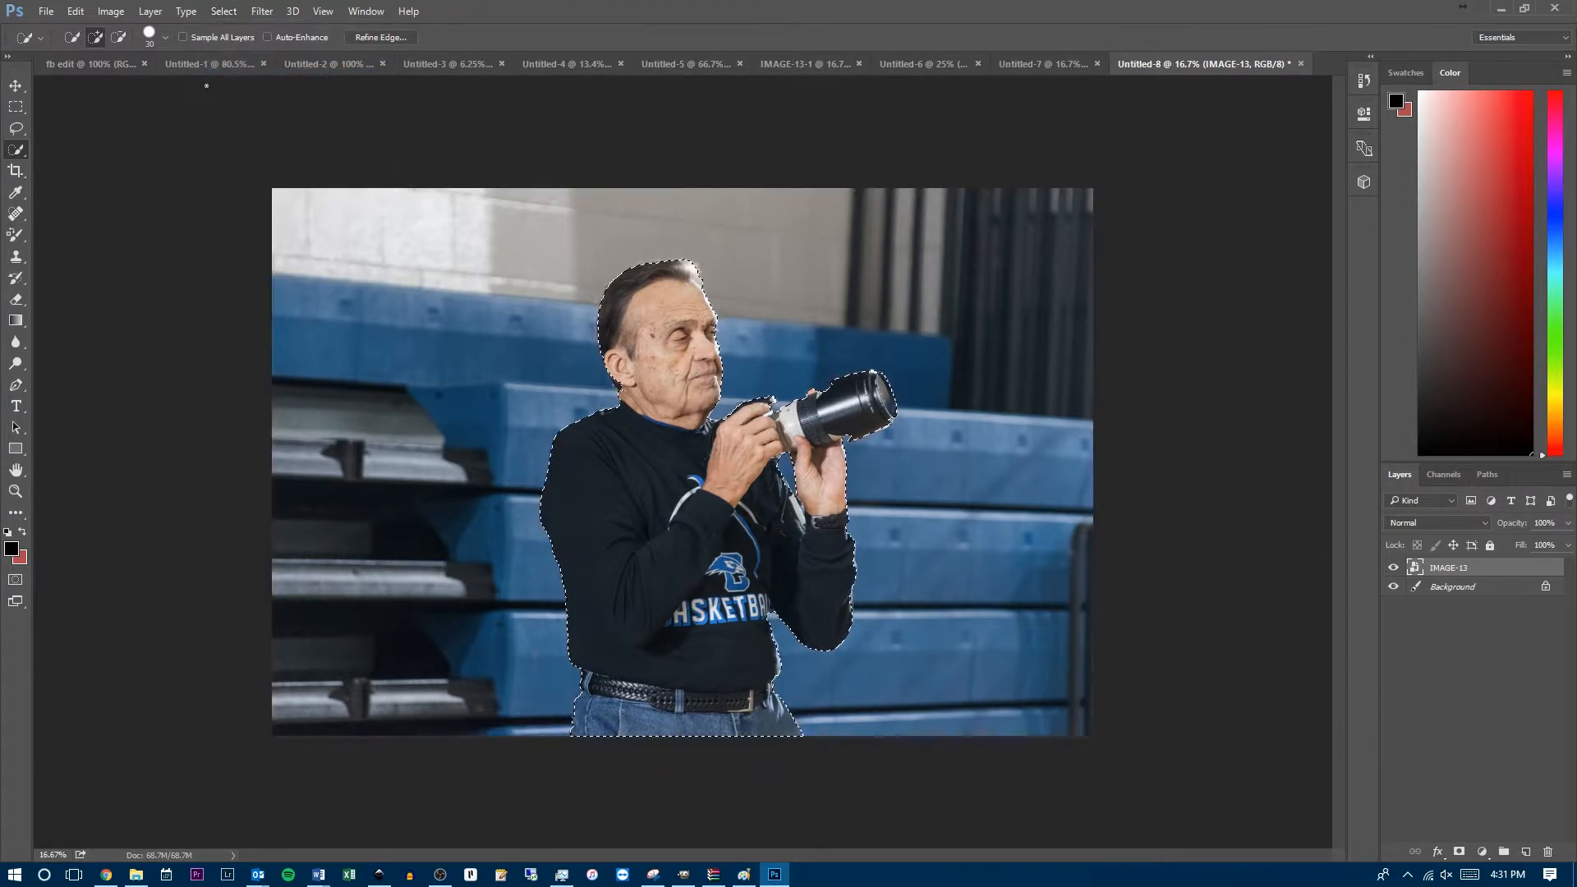
click(76, 11)
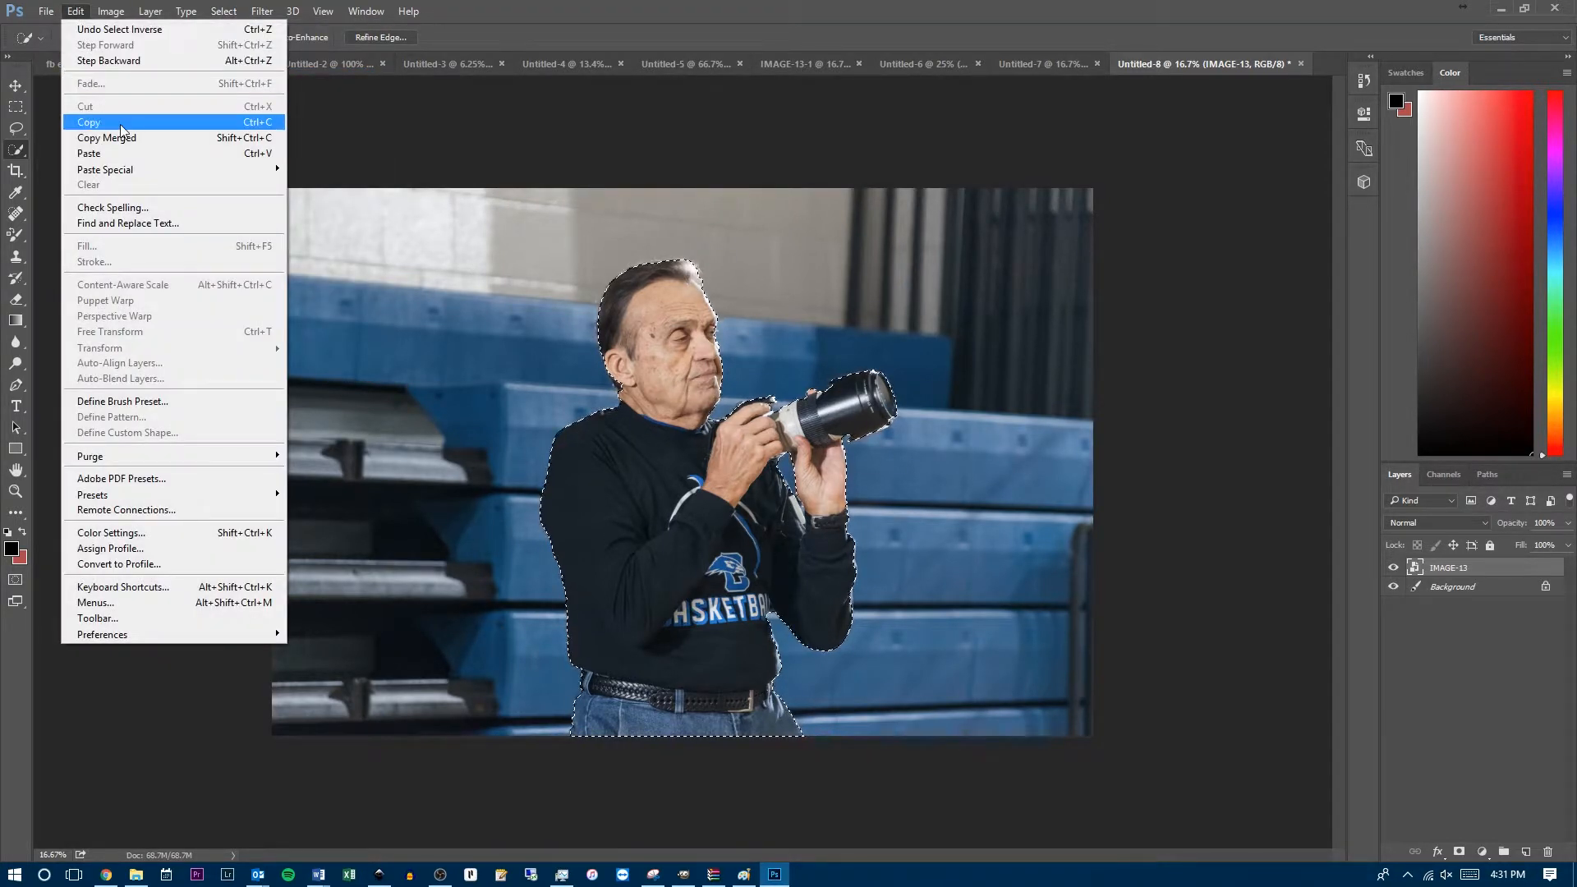
click(98, 120)
Create a new document 6000 pixels wide and 4000 pixels high.
click(49, 12)
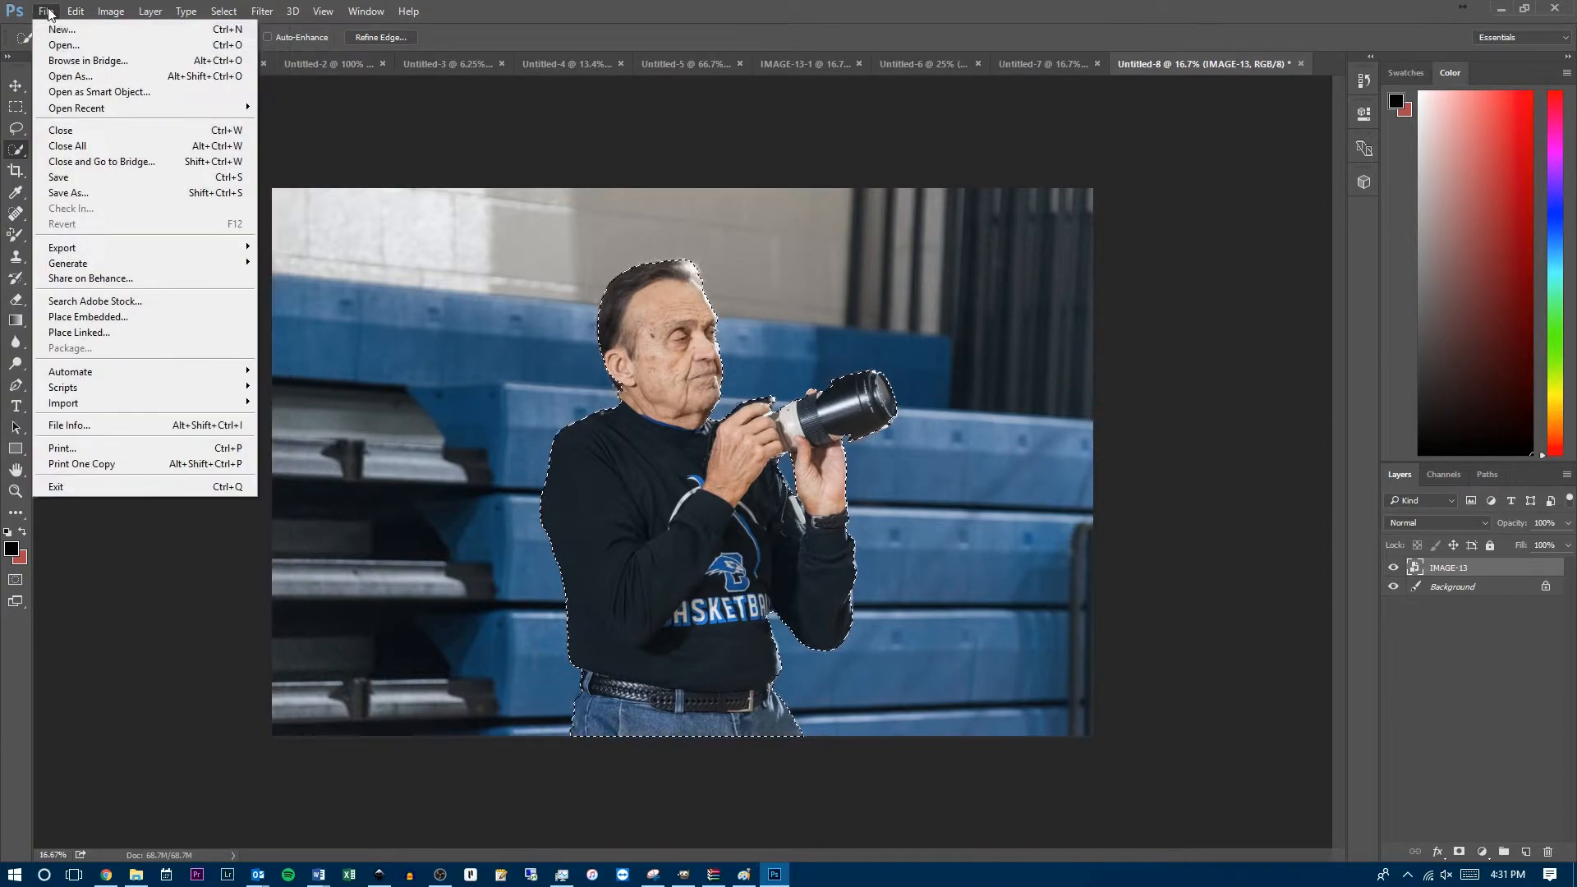
click(67, 25)
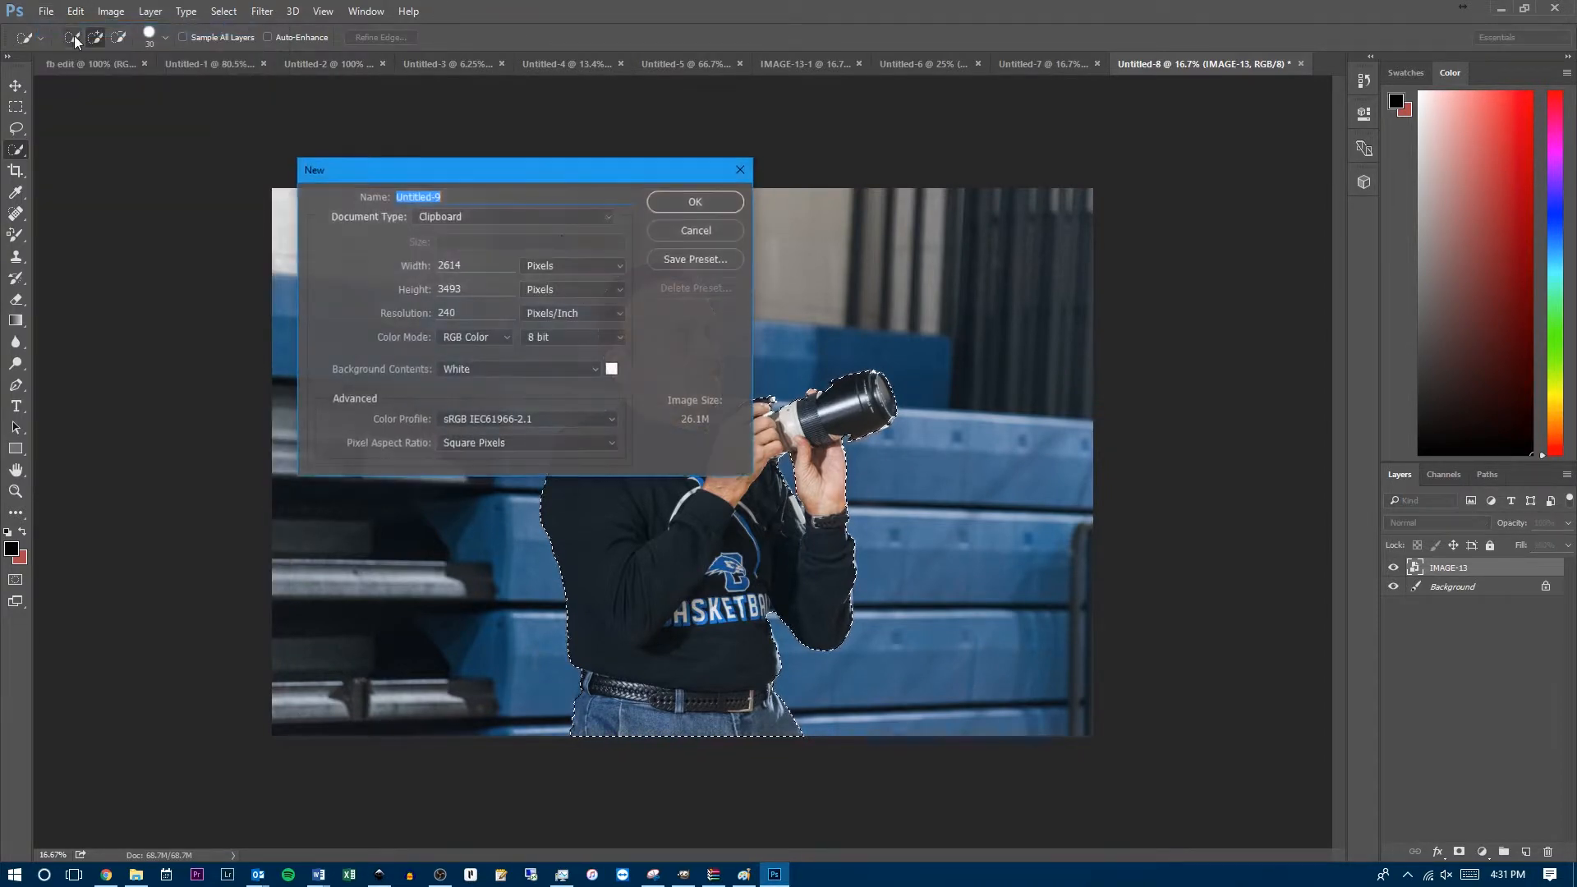
double_click(473, 264)
text(6000)
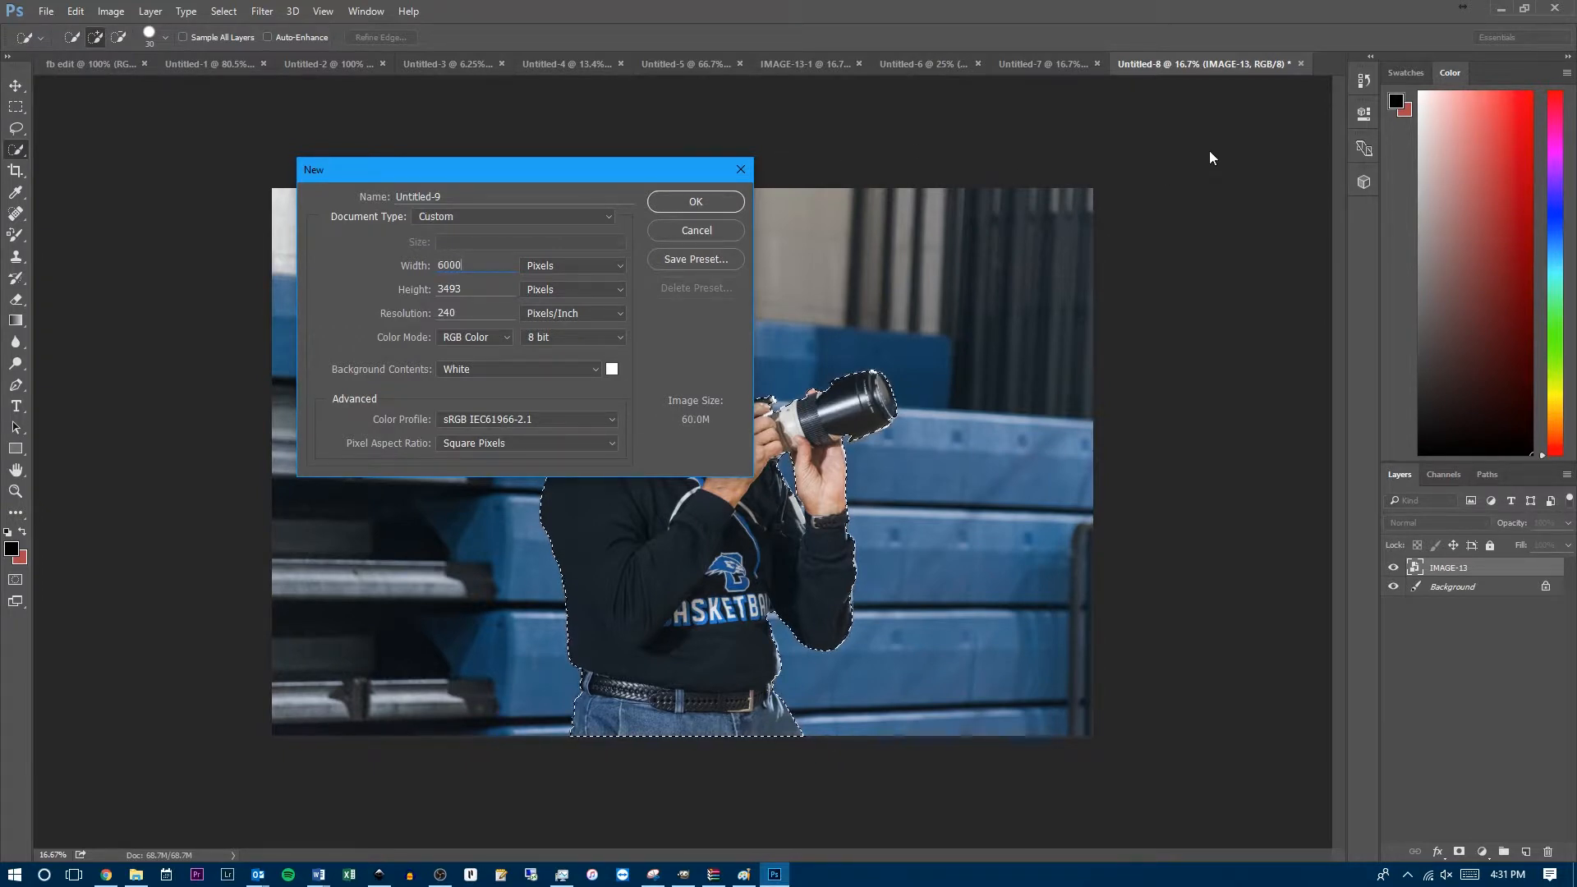
key(Tab)
text(4000)
click(697, 207)
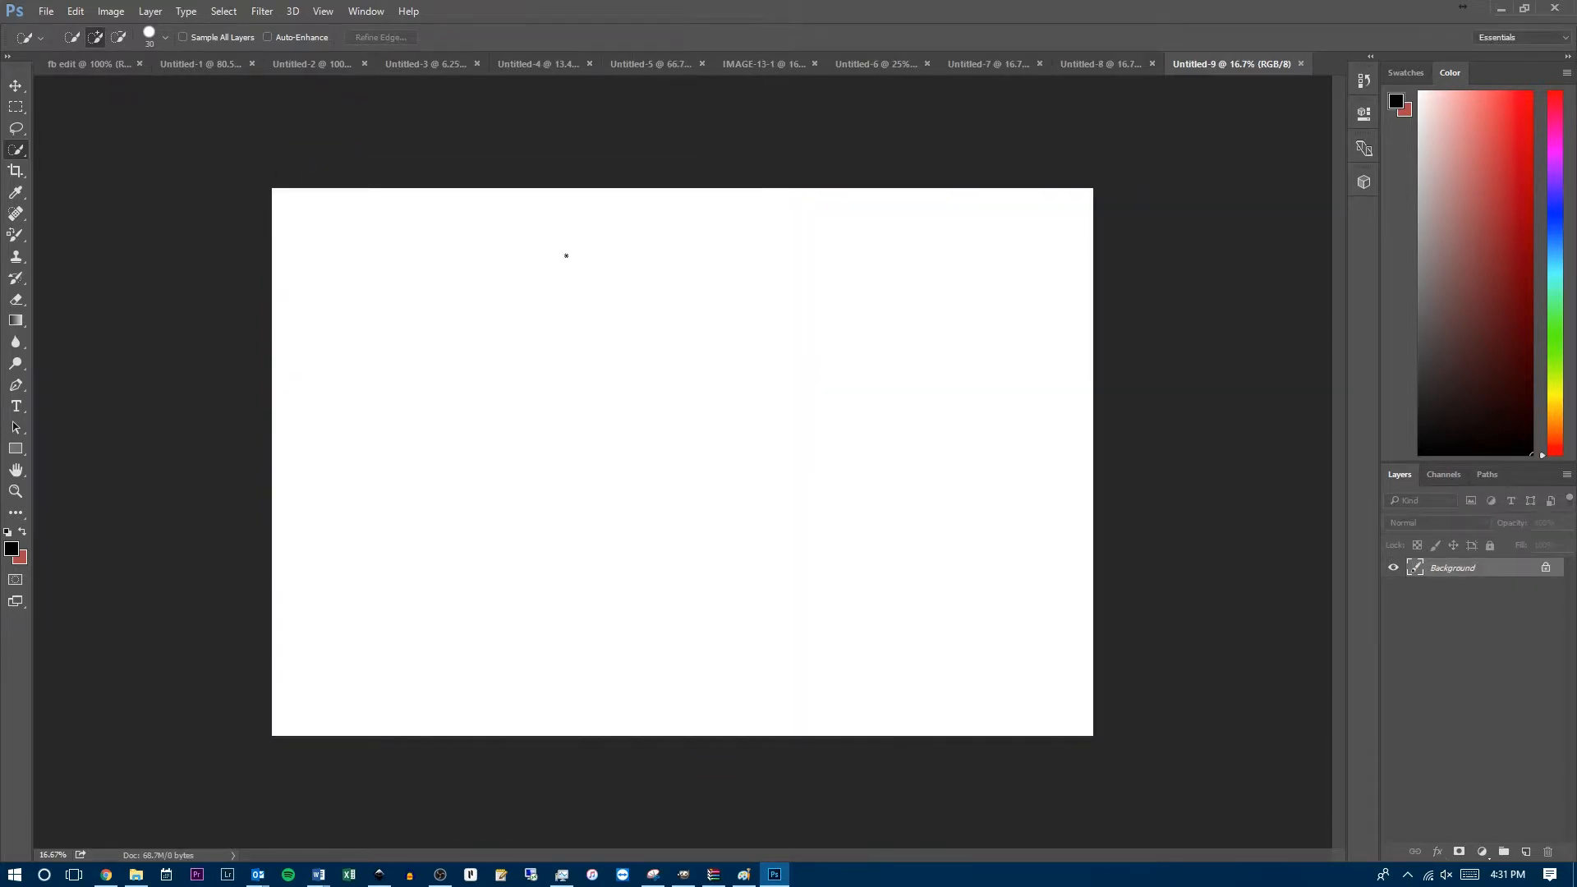
Paste the cut-out man into the new document and move him down to meet the canvas's bottom edge.
click(75, 10)
click(126, 152)
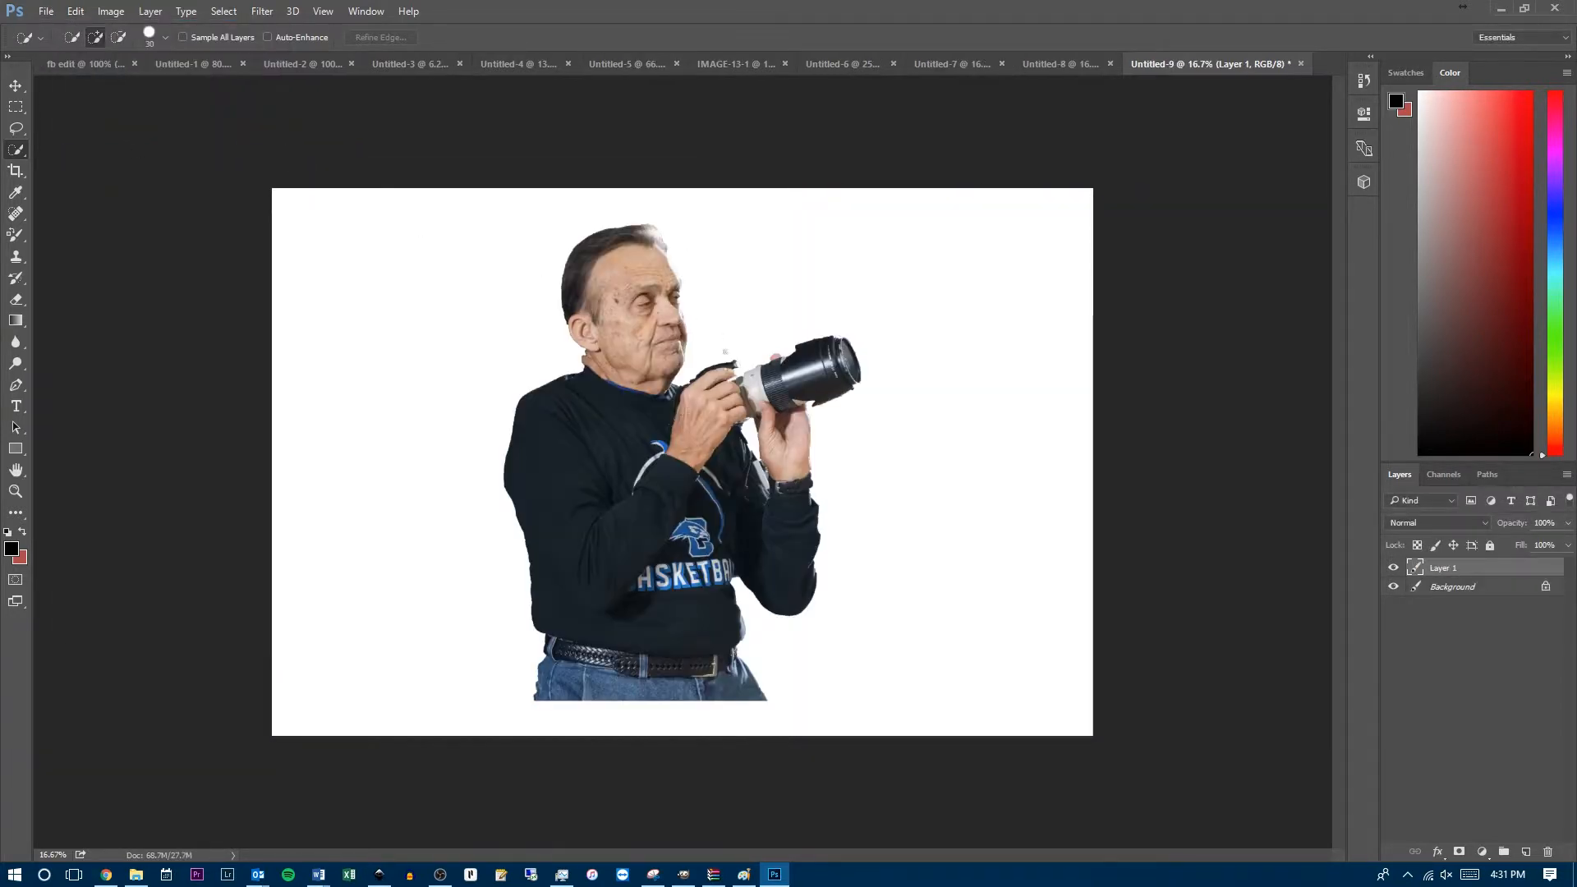
key(v)
drag(608, 389, 608, 423)
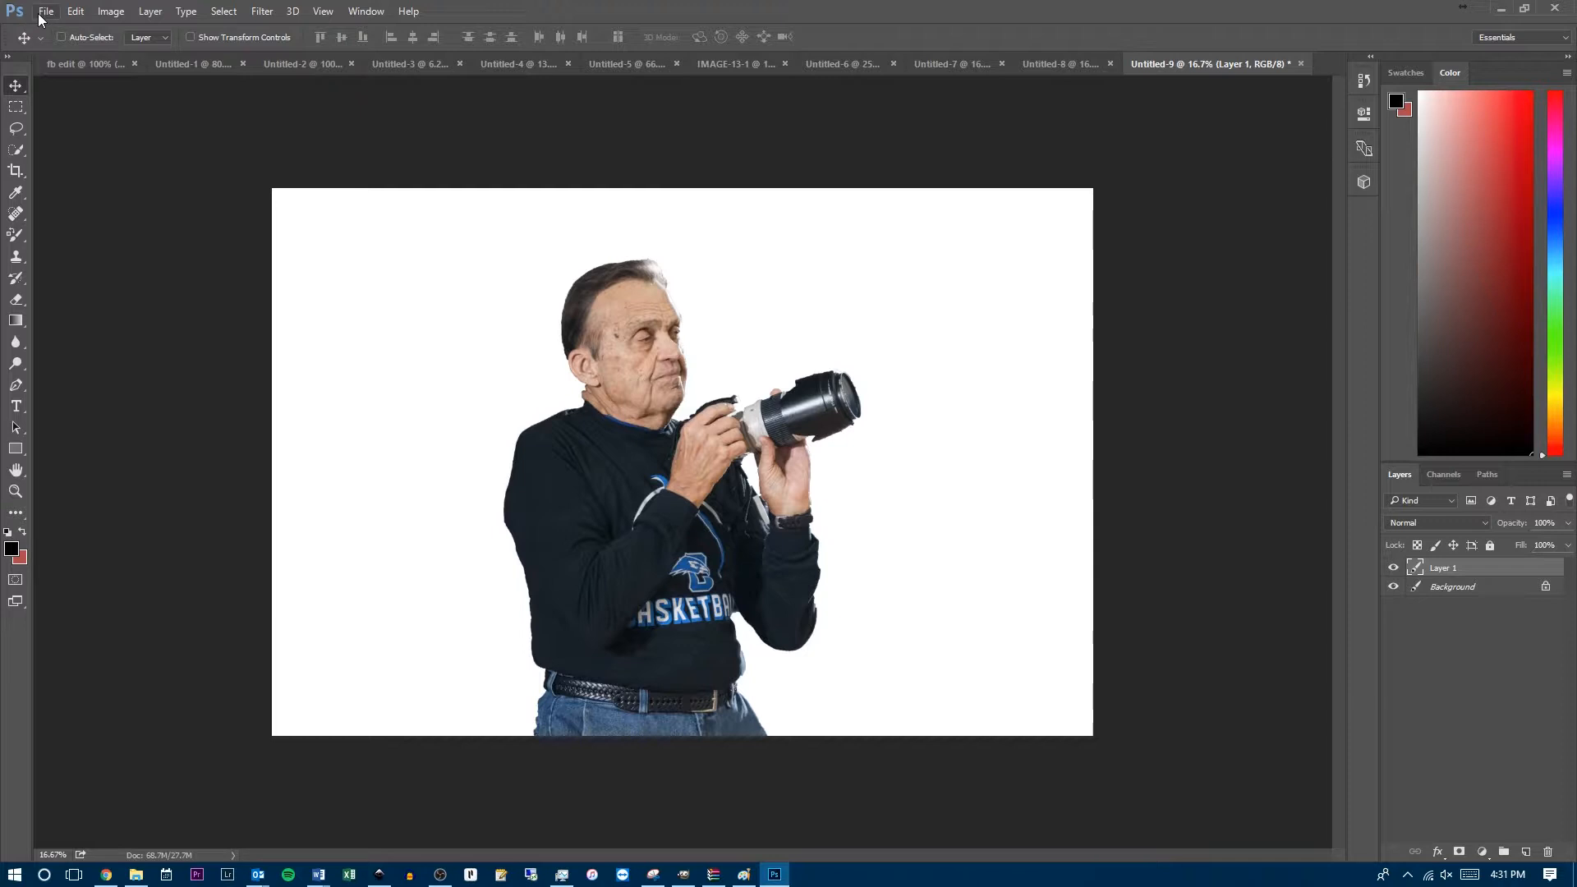
Place the wood-background image from the desktop into the document with the cut-out man and maximize Photoshop again.
click(1524, 7)
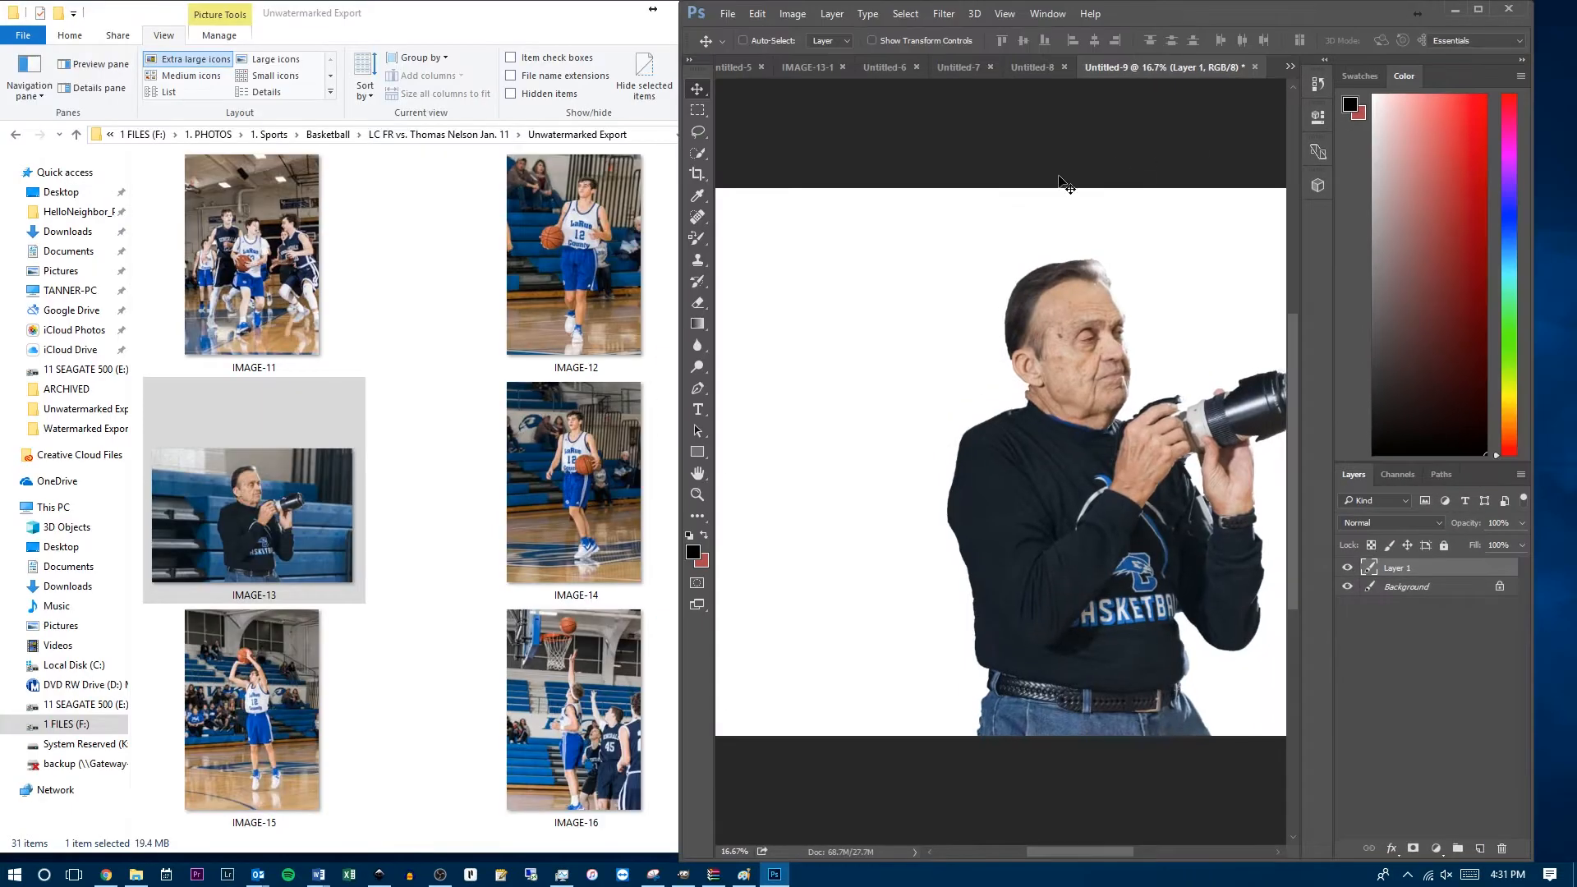
click(608, 22)
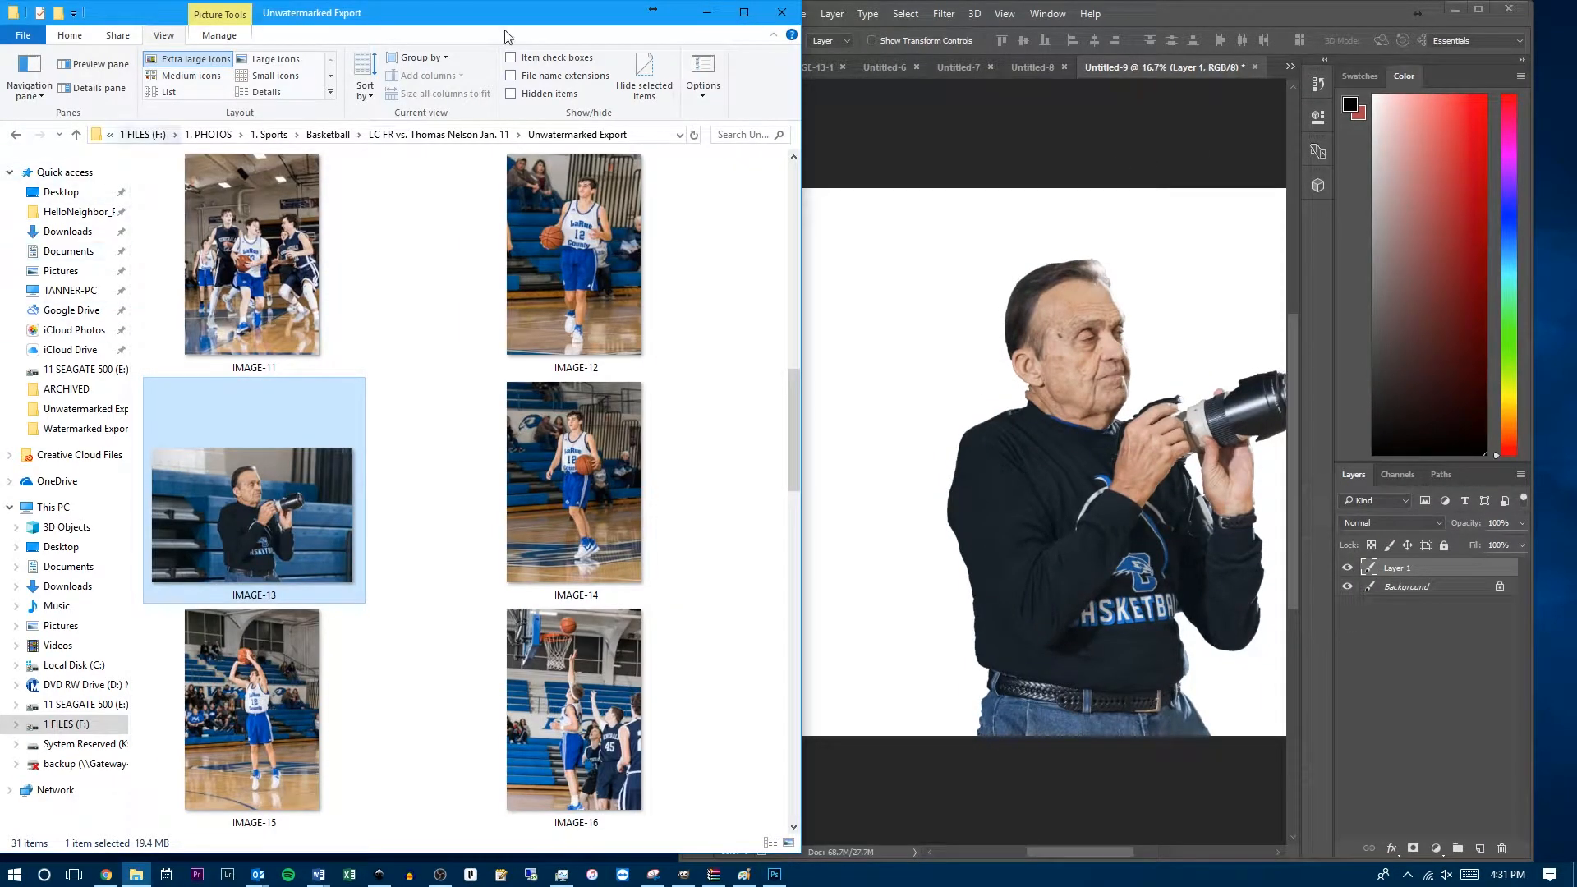
click(706, 12)
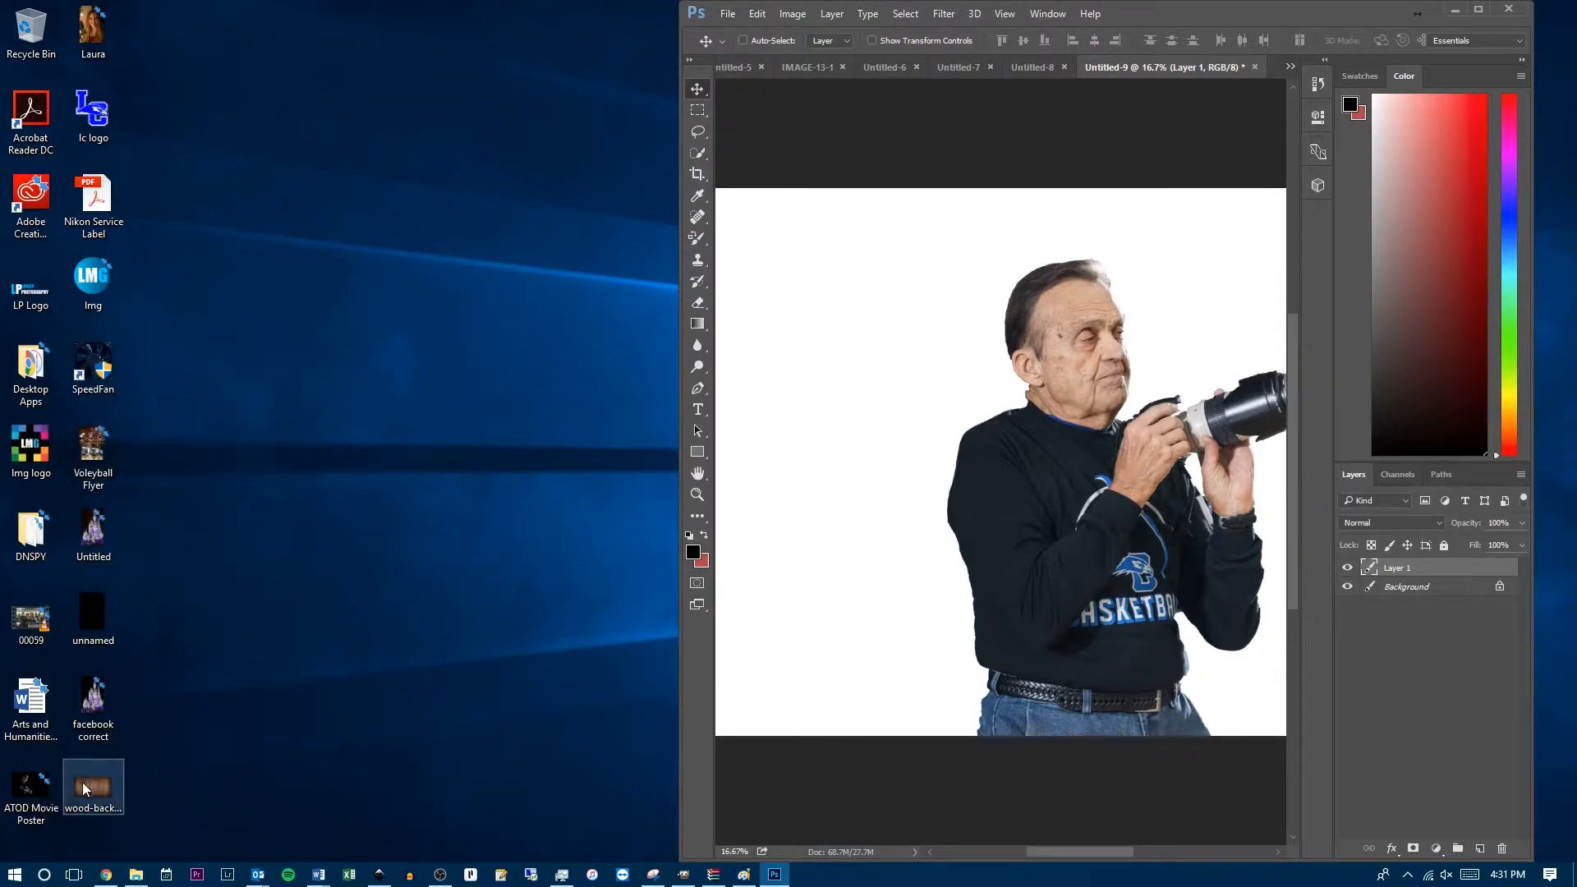
drag(81, 791, 910, 454)
click(1478, 9)
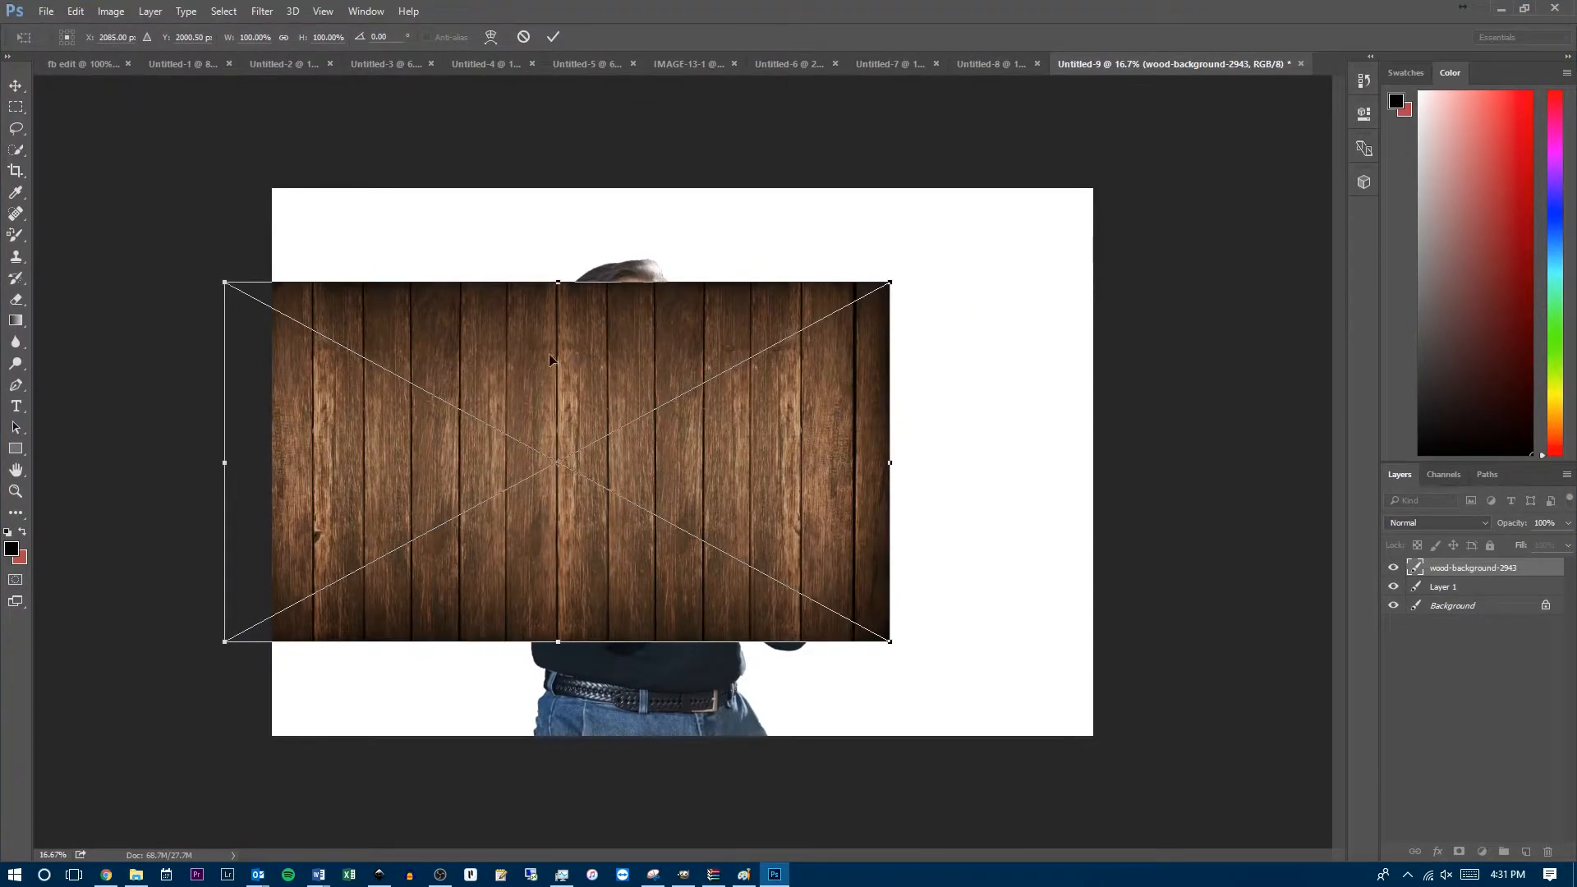
Align the wood background with the canvas's upper-left corner, stretch it to cover the whole canvas and commit the placement.
click(18, 88)
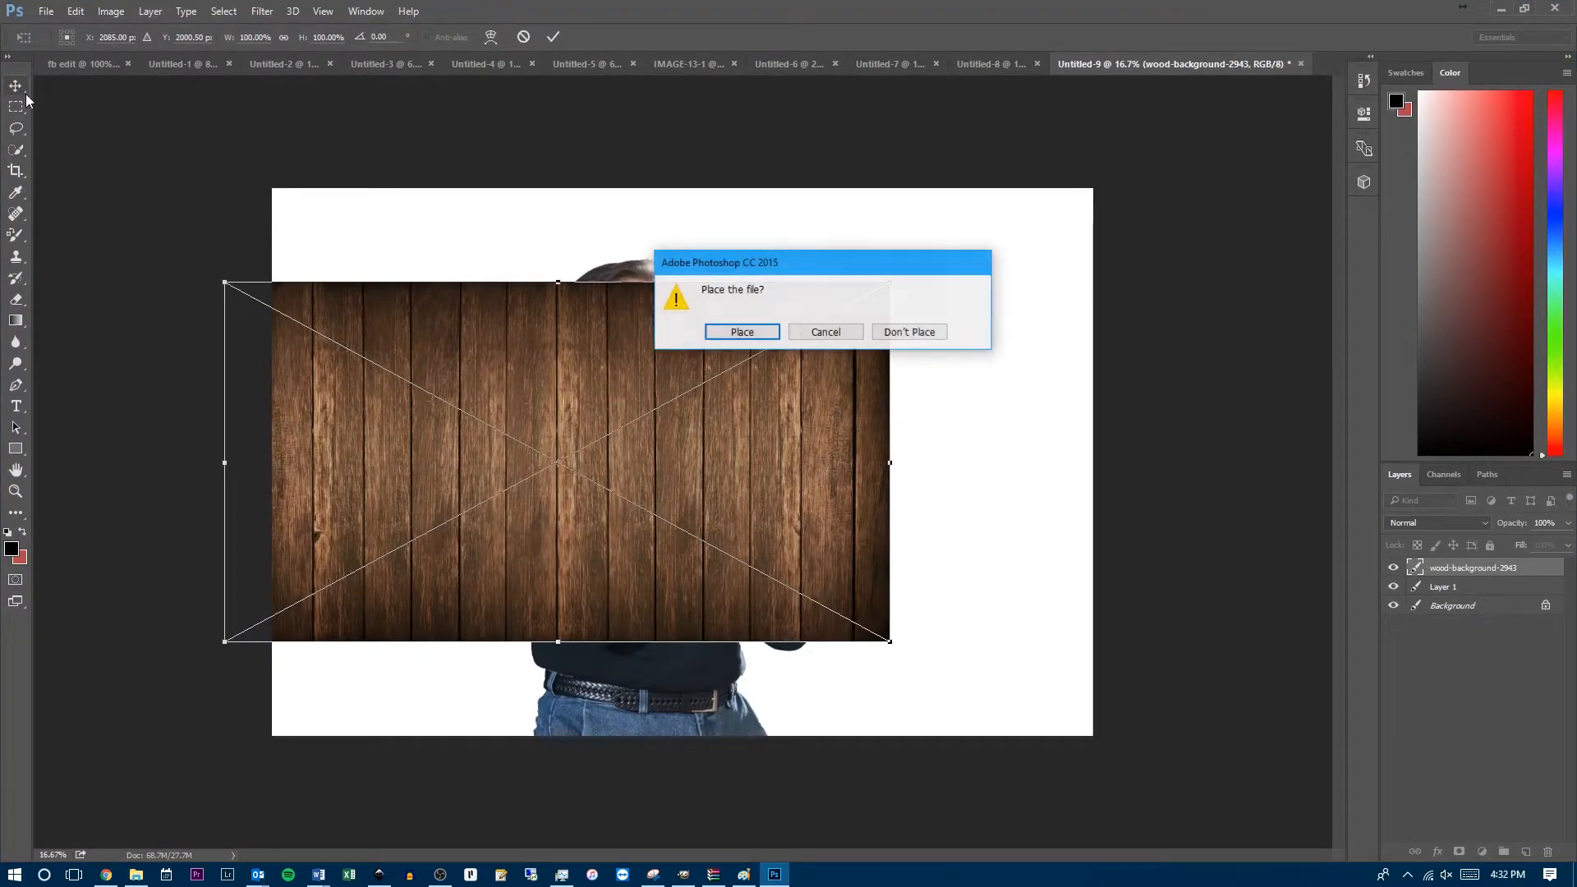
click(825, 333)
drag(503, 360, 550, 265)
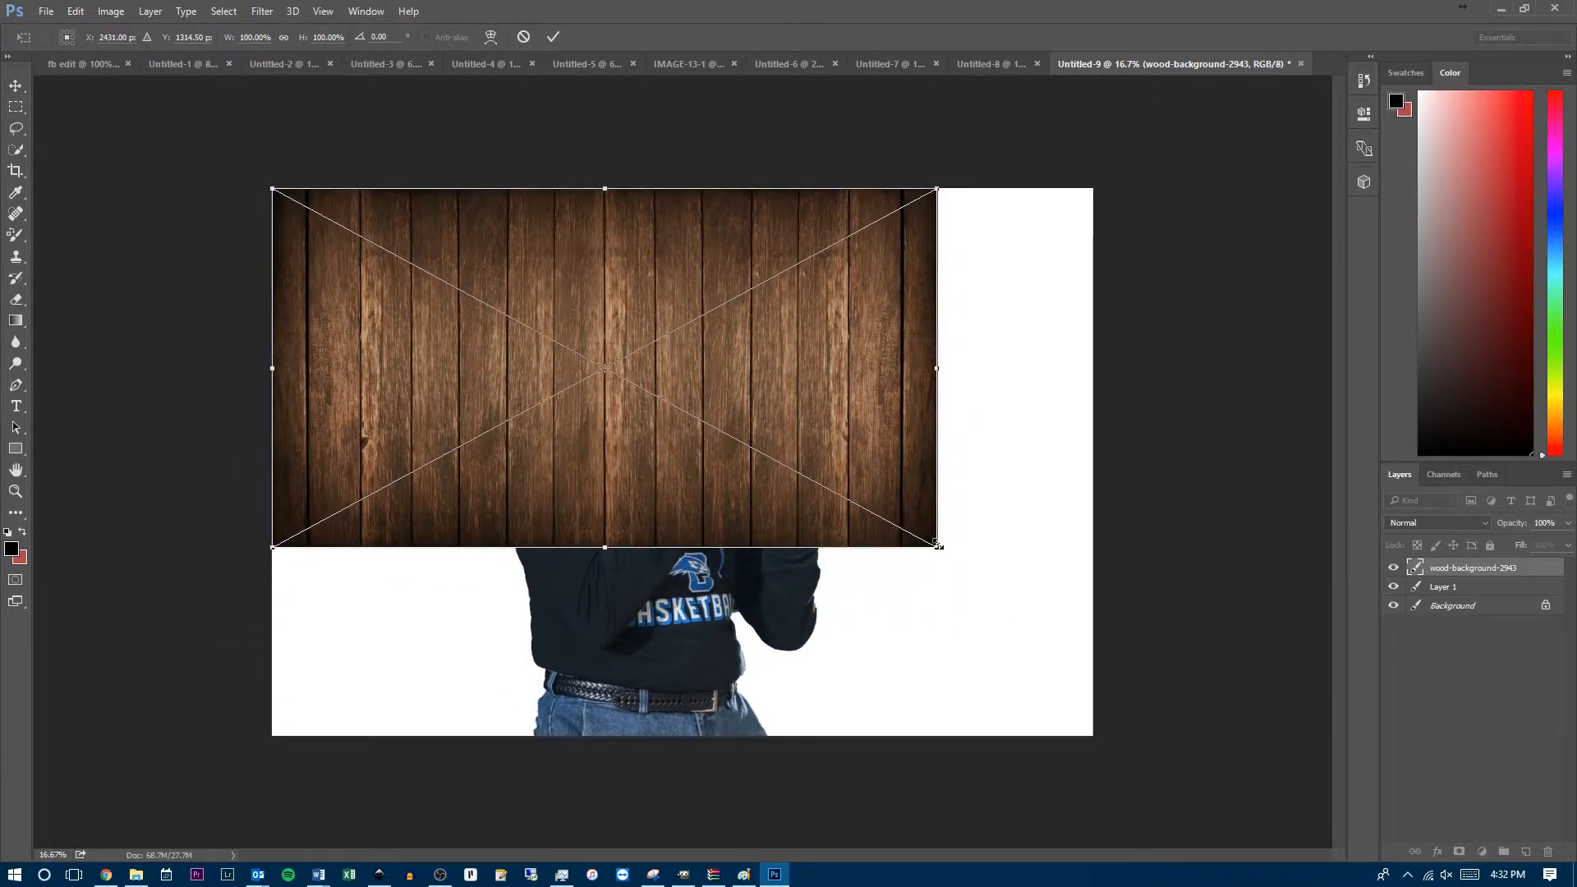
drag(939, 545, 1091, 704)
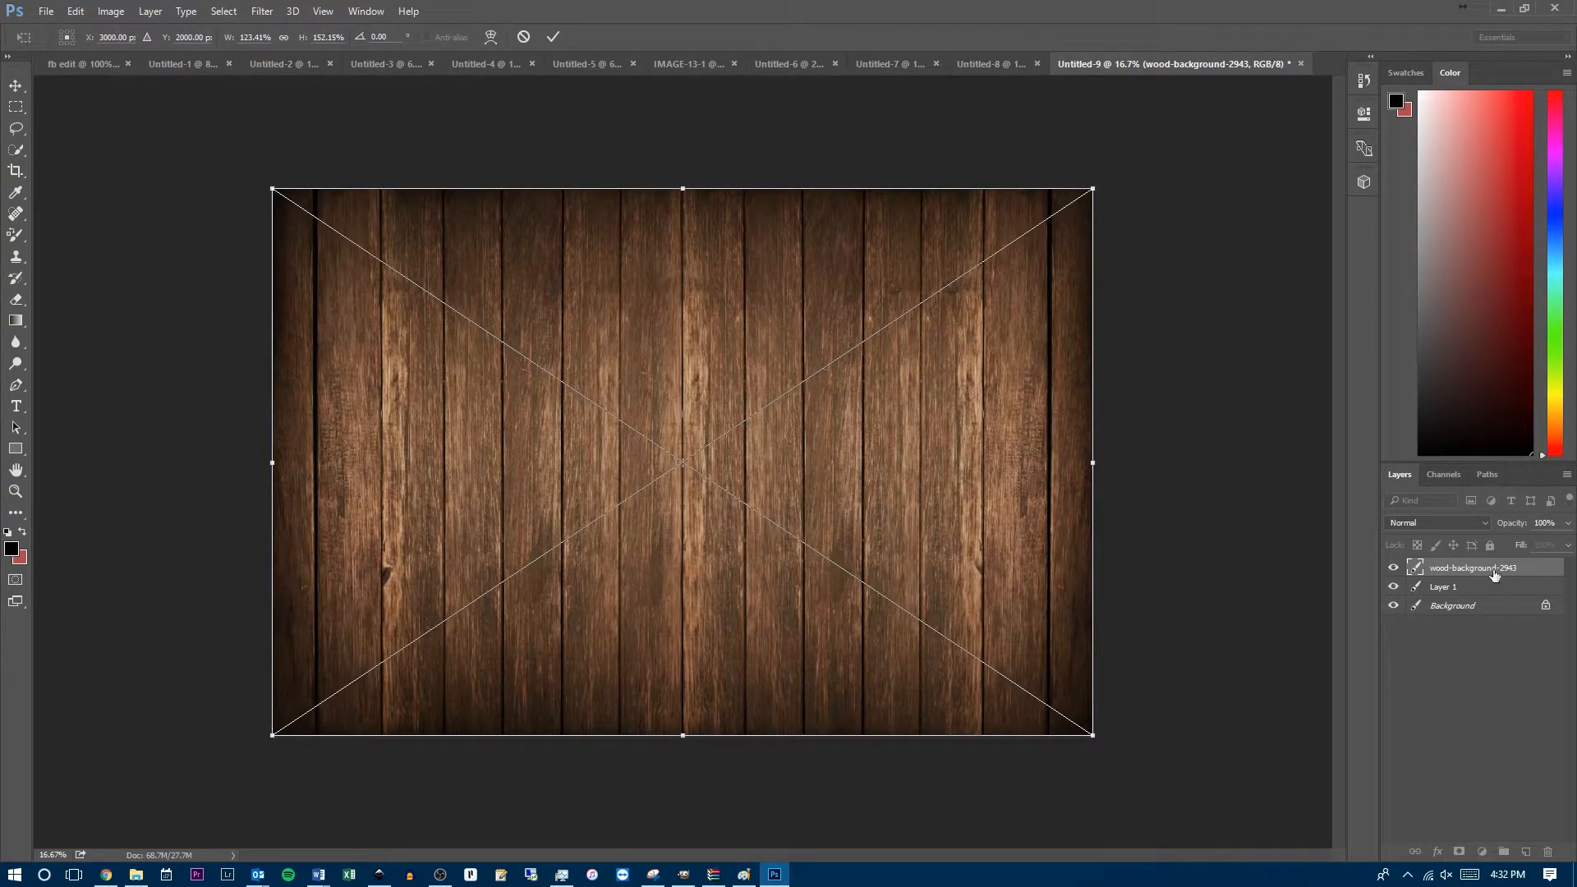
key(Return)
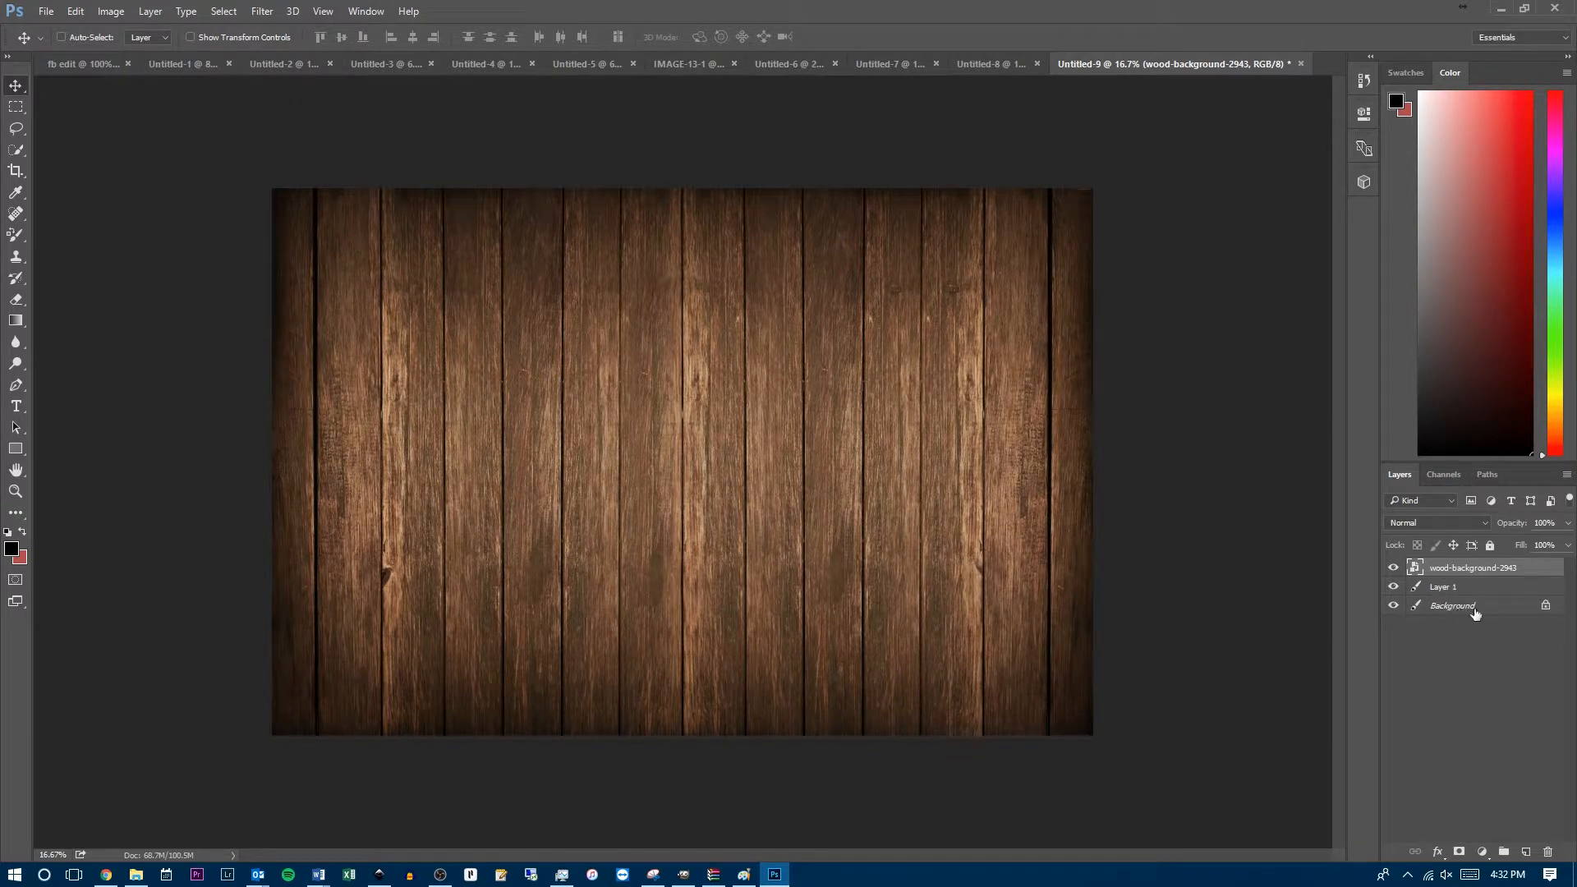
Delete the white Background layer and move the cut-out man's layer above the wood background.
drag(1458, 609, 1548, 854)
drag(1449, 595, 1448, 568)
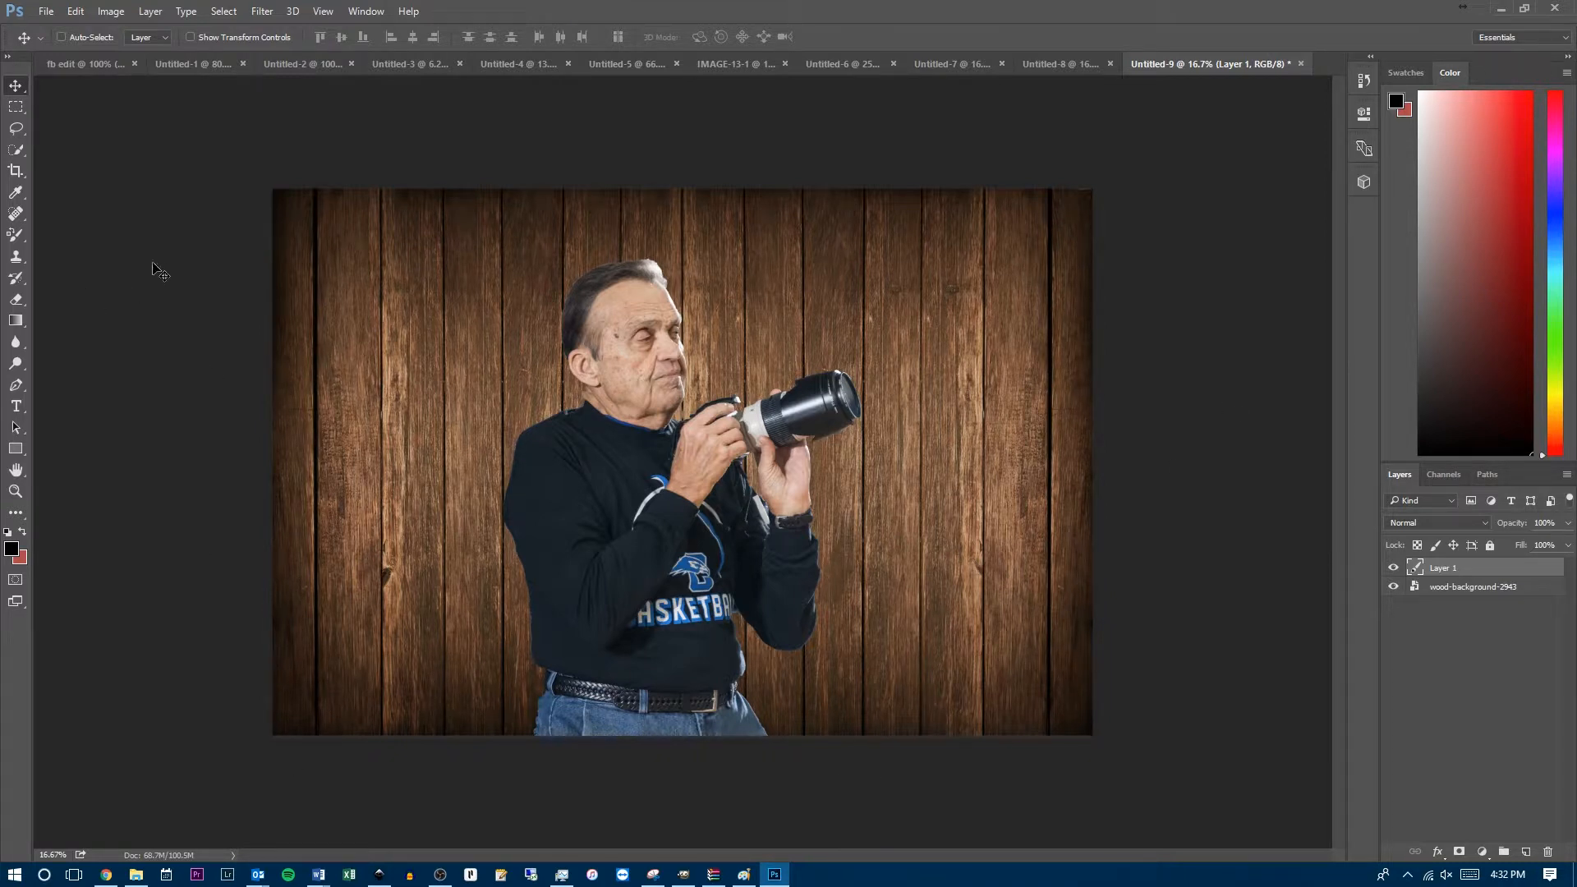
Switch to the Untitled-8 document with the original photo and copy the selected man.
click(1050, 66)
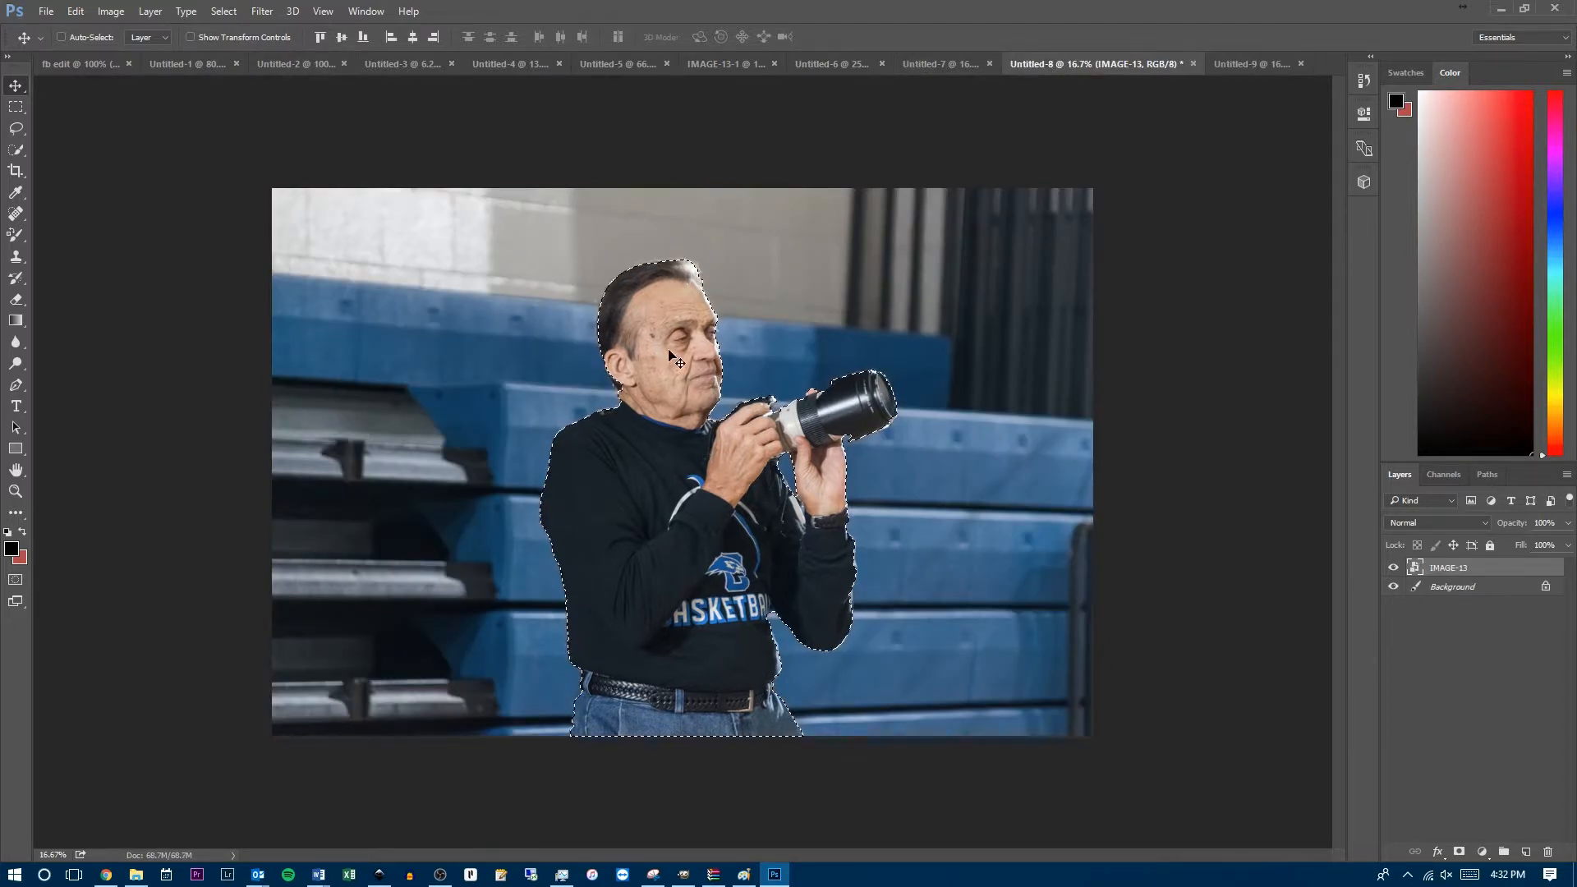
click(76, 12)
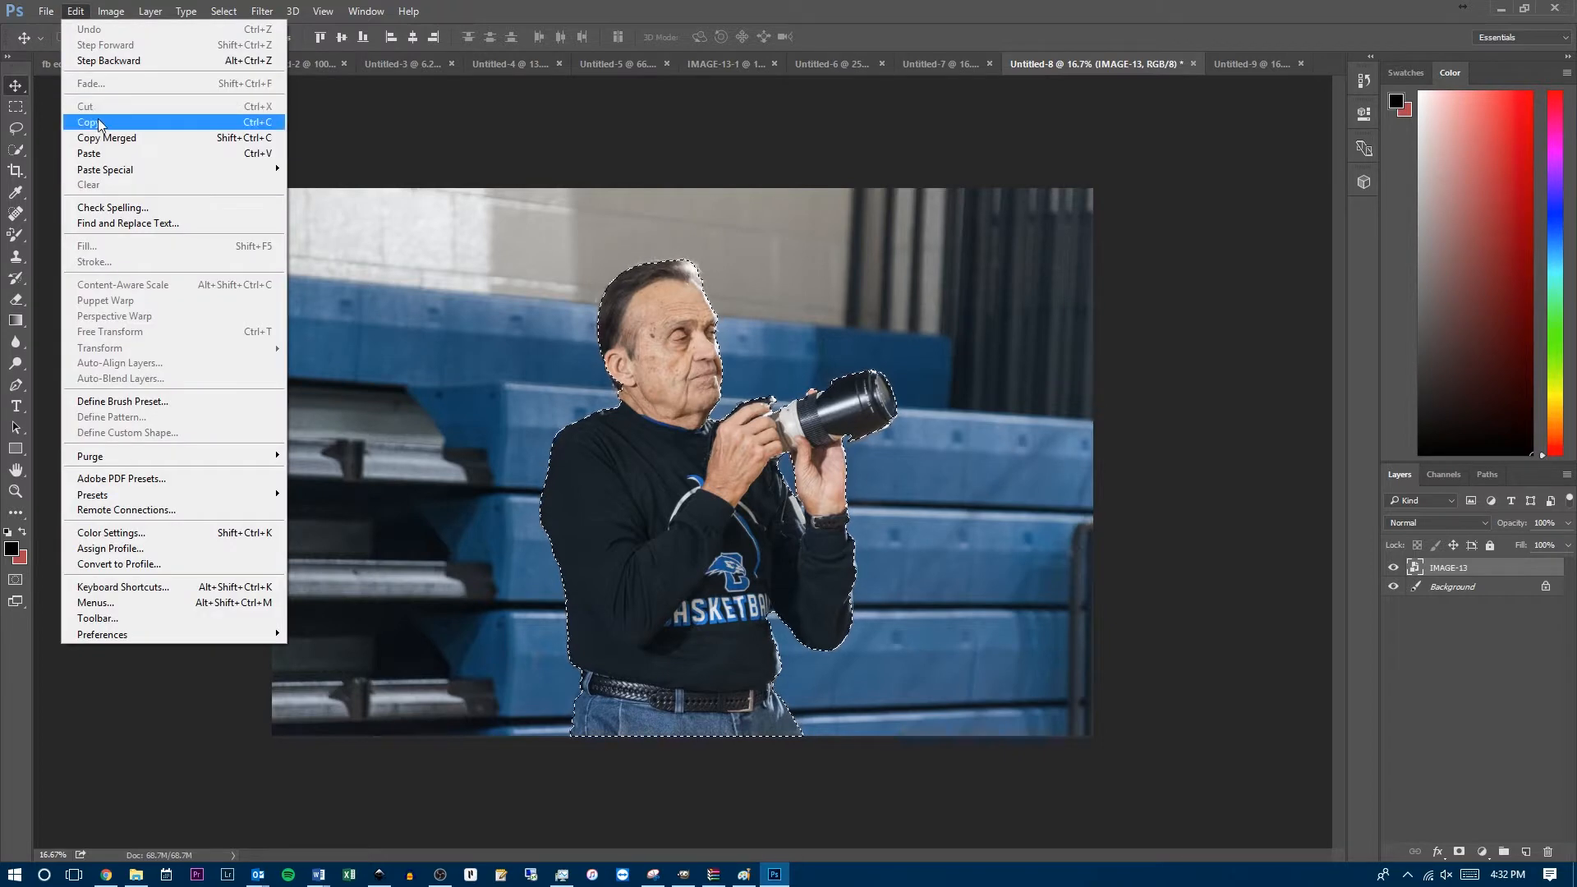
click(88, 122)
Create a new document 6000 pixels wide and 4000 pixels high.
click(46, 11)
click(84, 30)
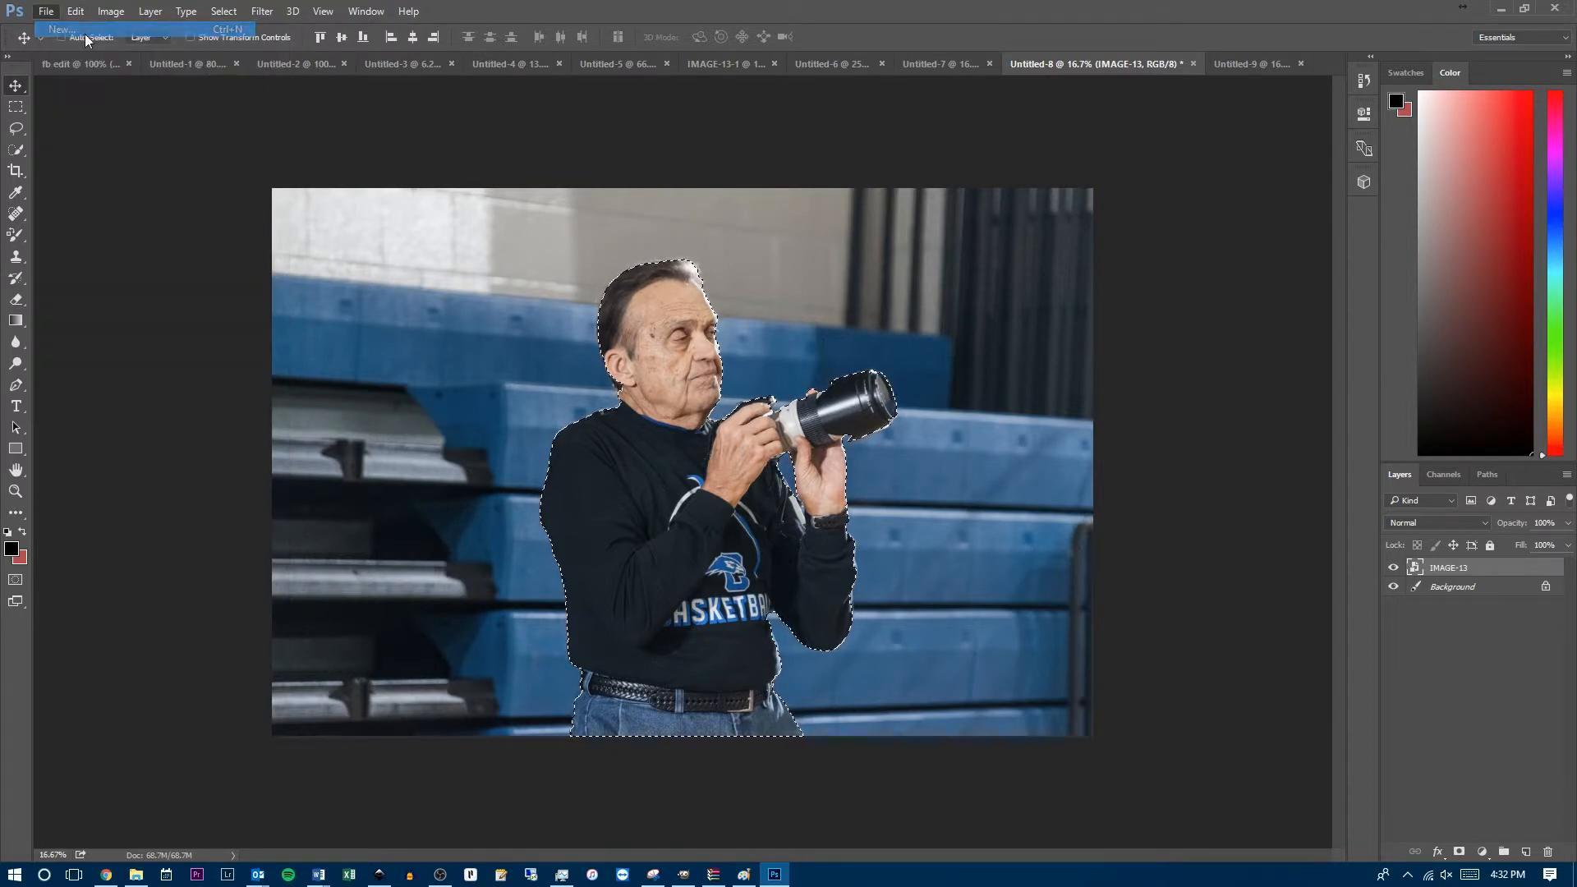
double_click(487, 265)
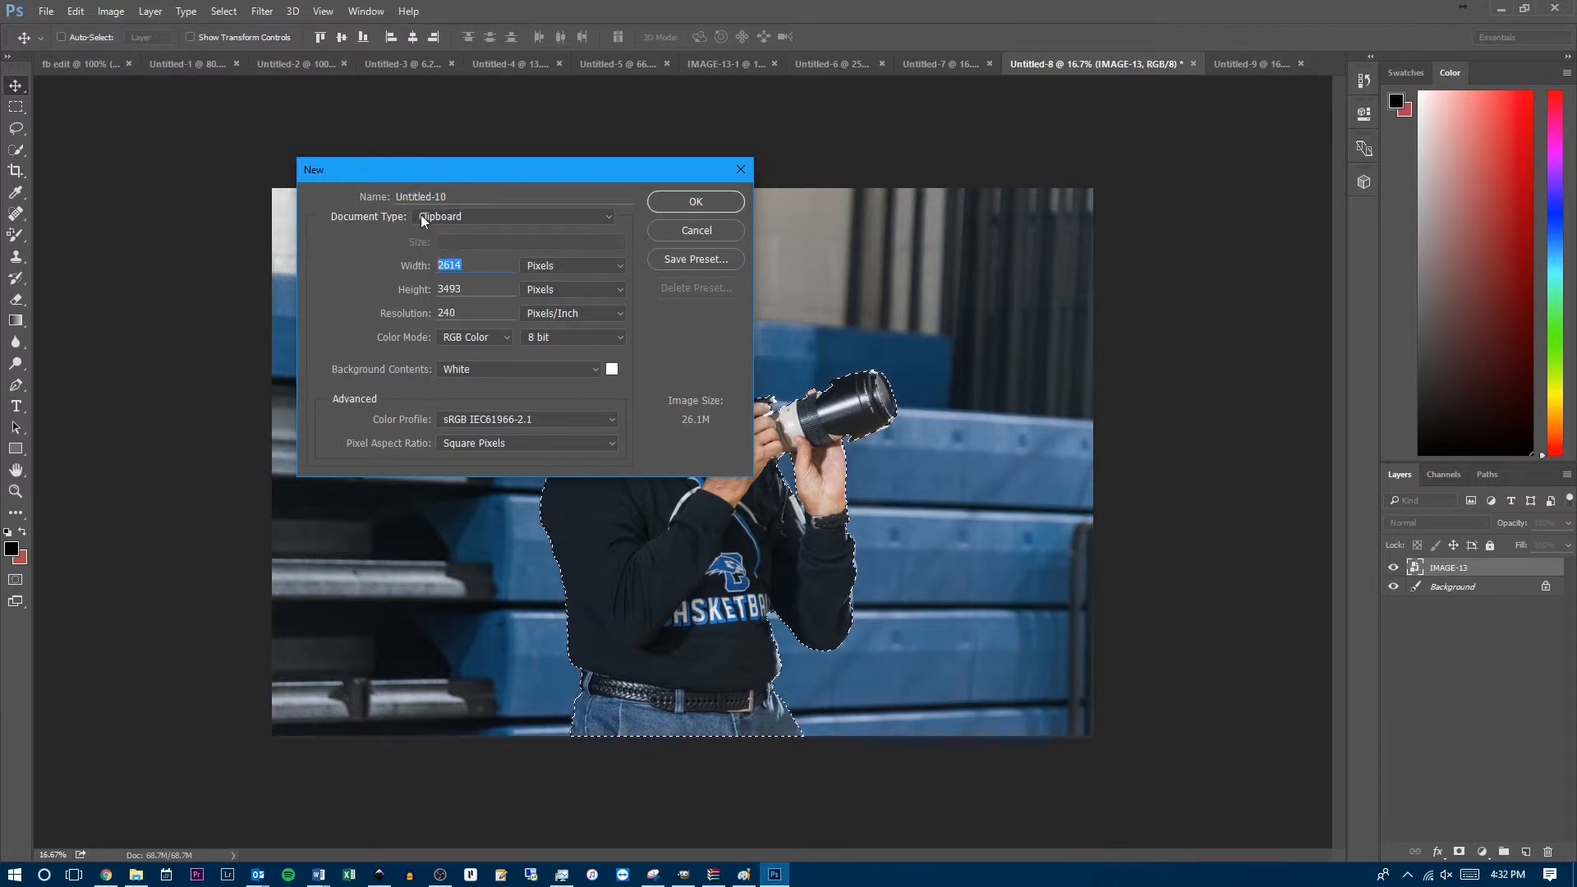
text(6000)
key(Tab)
key(Tab)
text(4000)
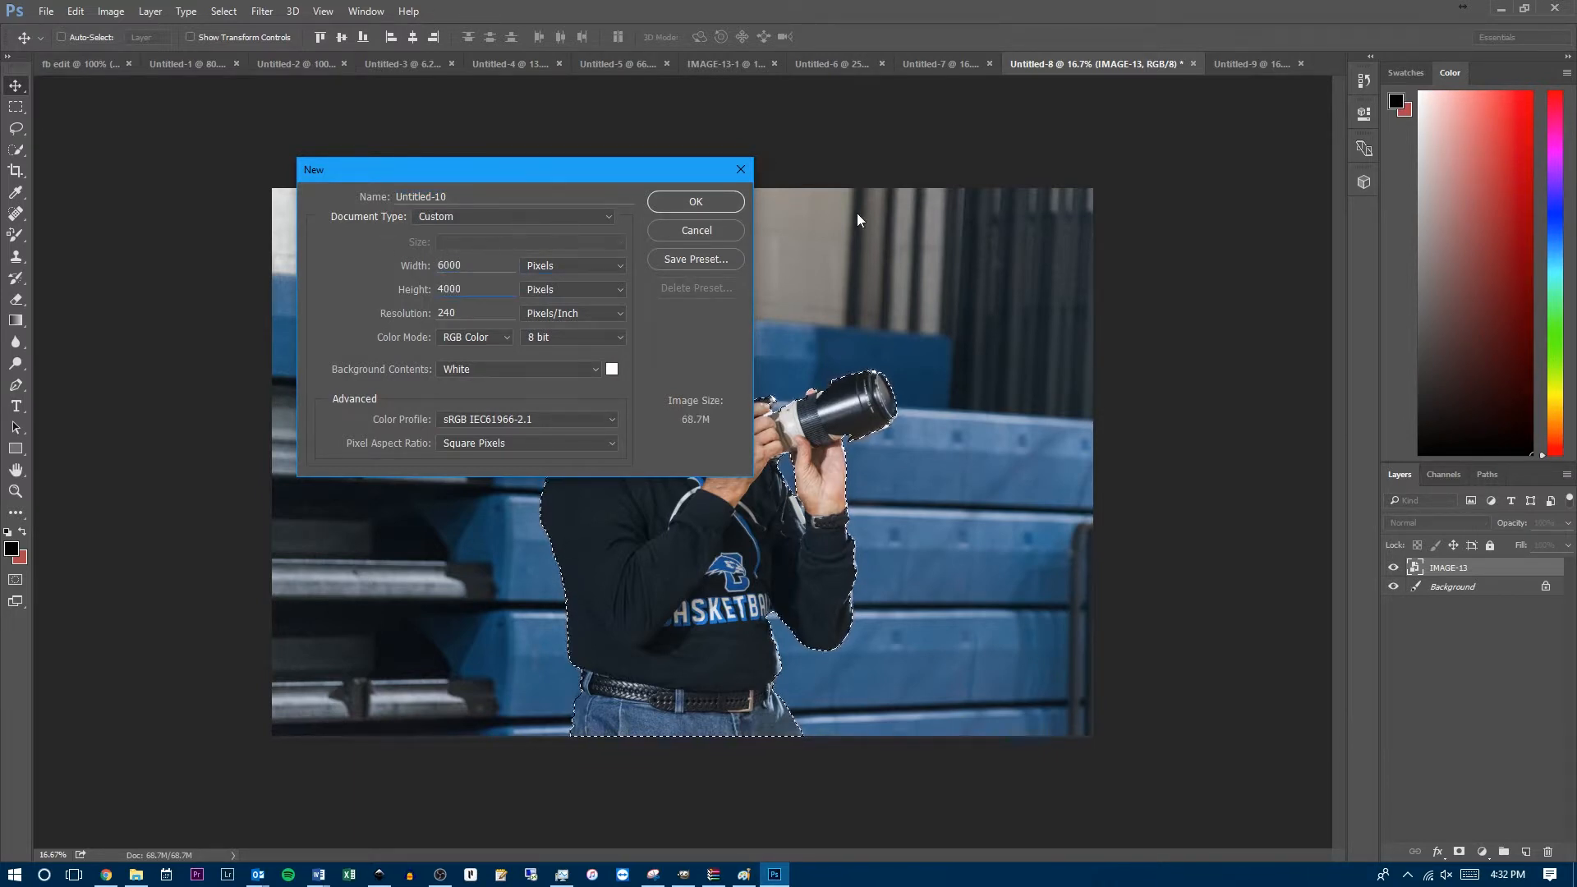
click(698, 204)
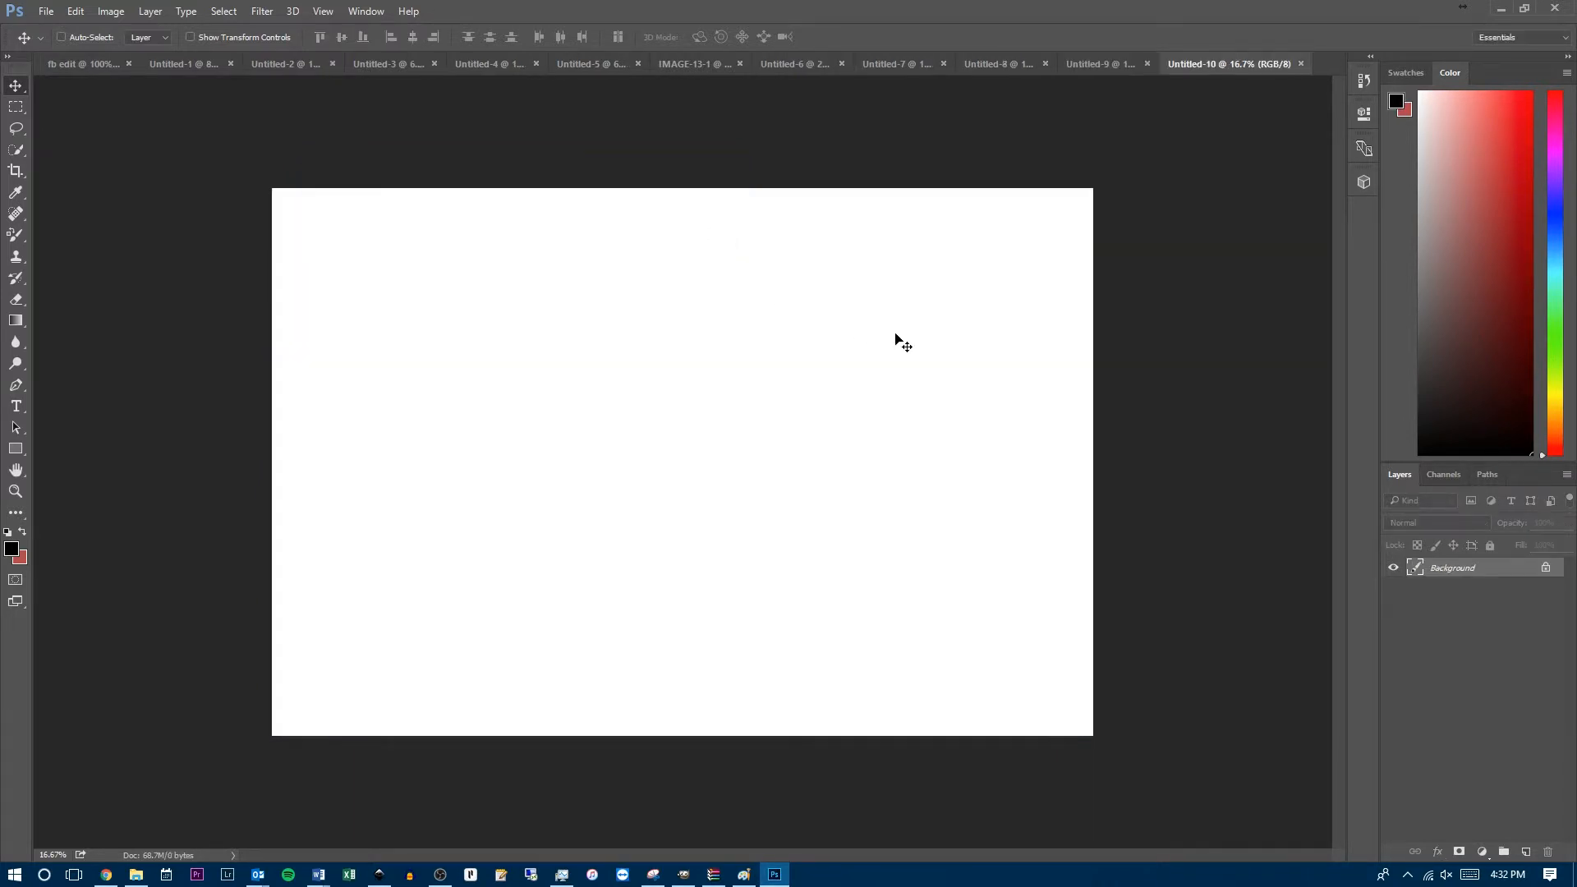
Paste the man, move him down to the canvas's bottom edge, and delete the white Background layer.
click(75, 11)
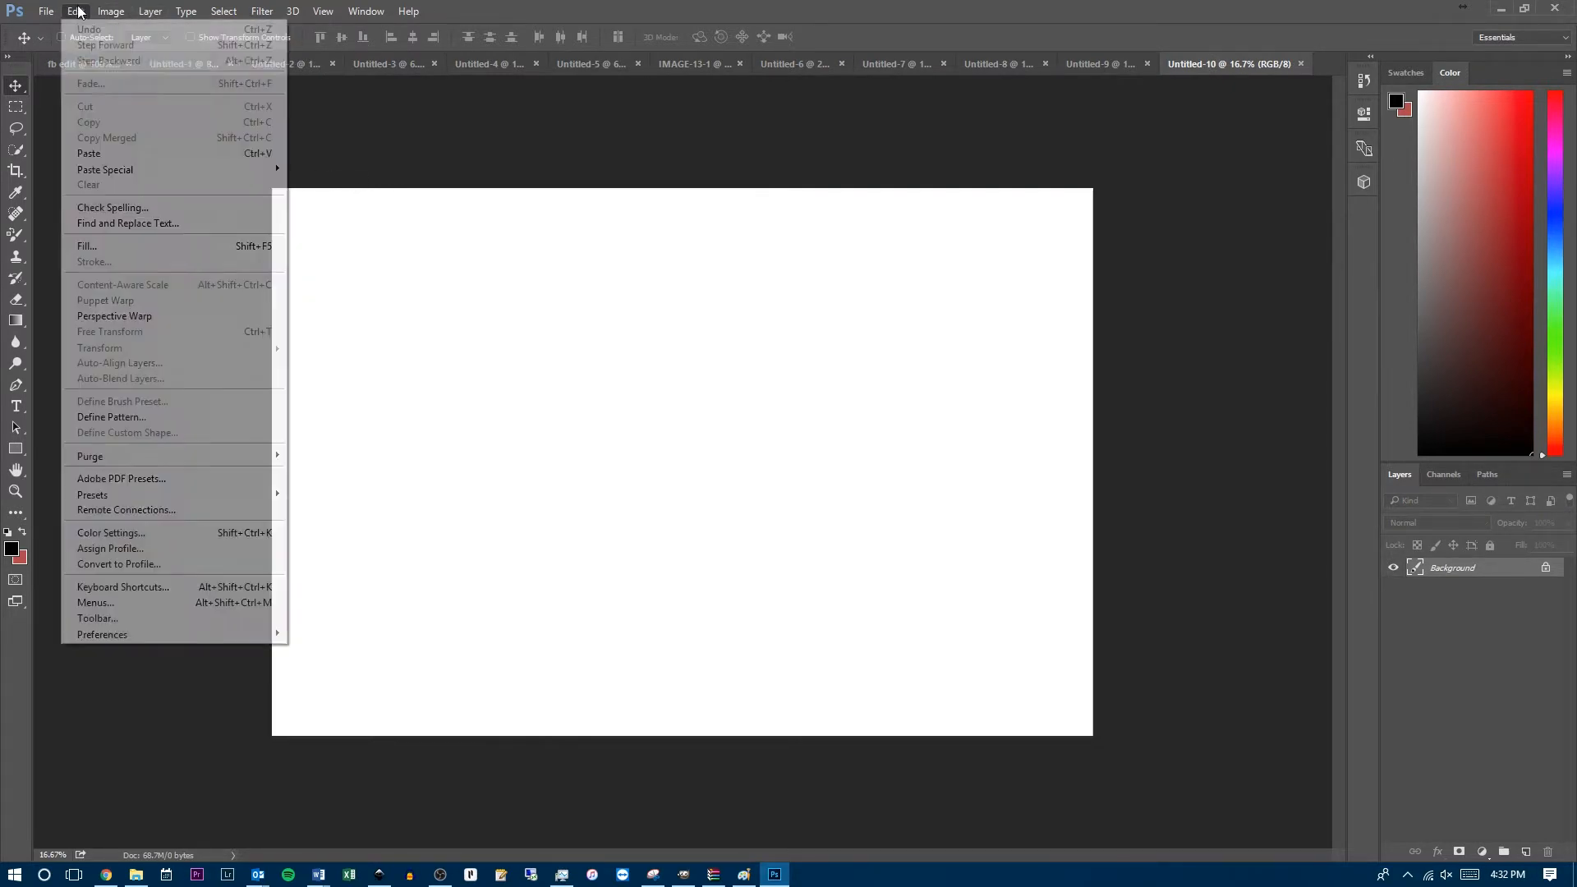
click(108, 154)
drag(620, 396, 618, 430)
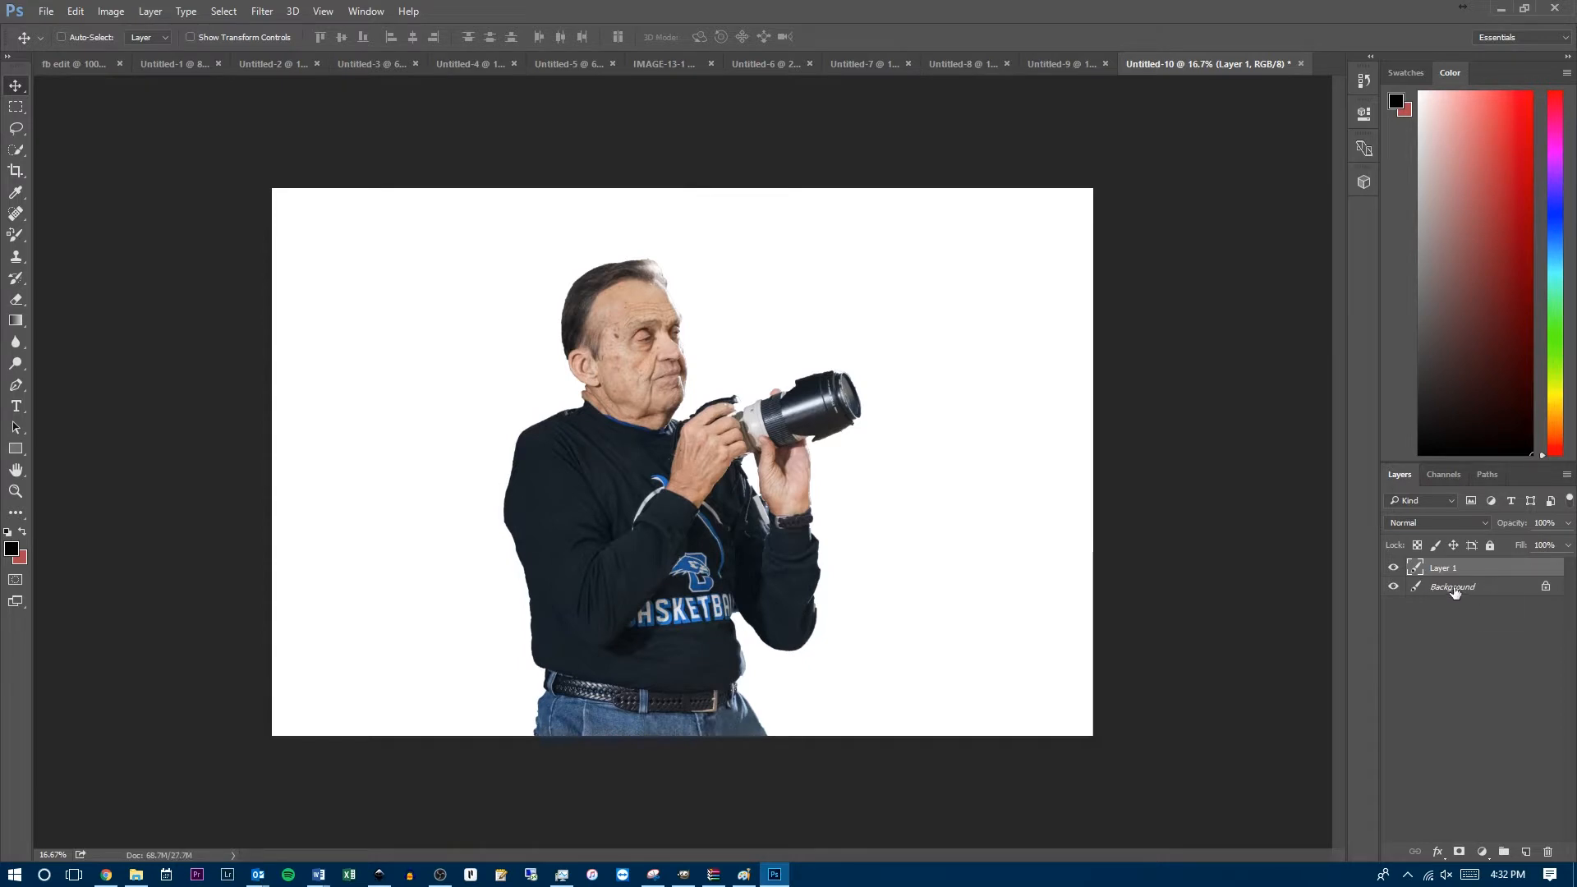
drag(1452, 590, 1545, 854)
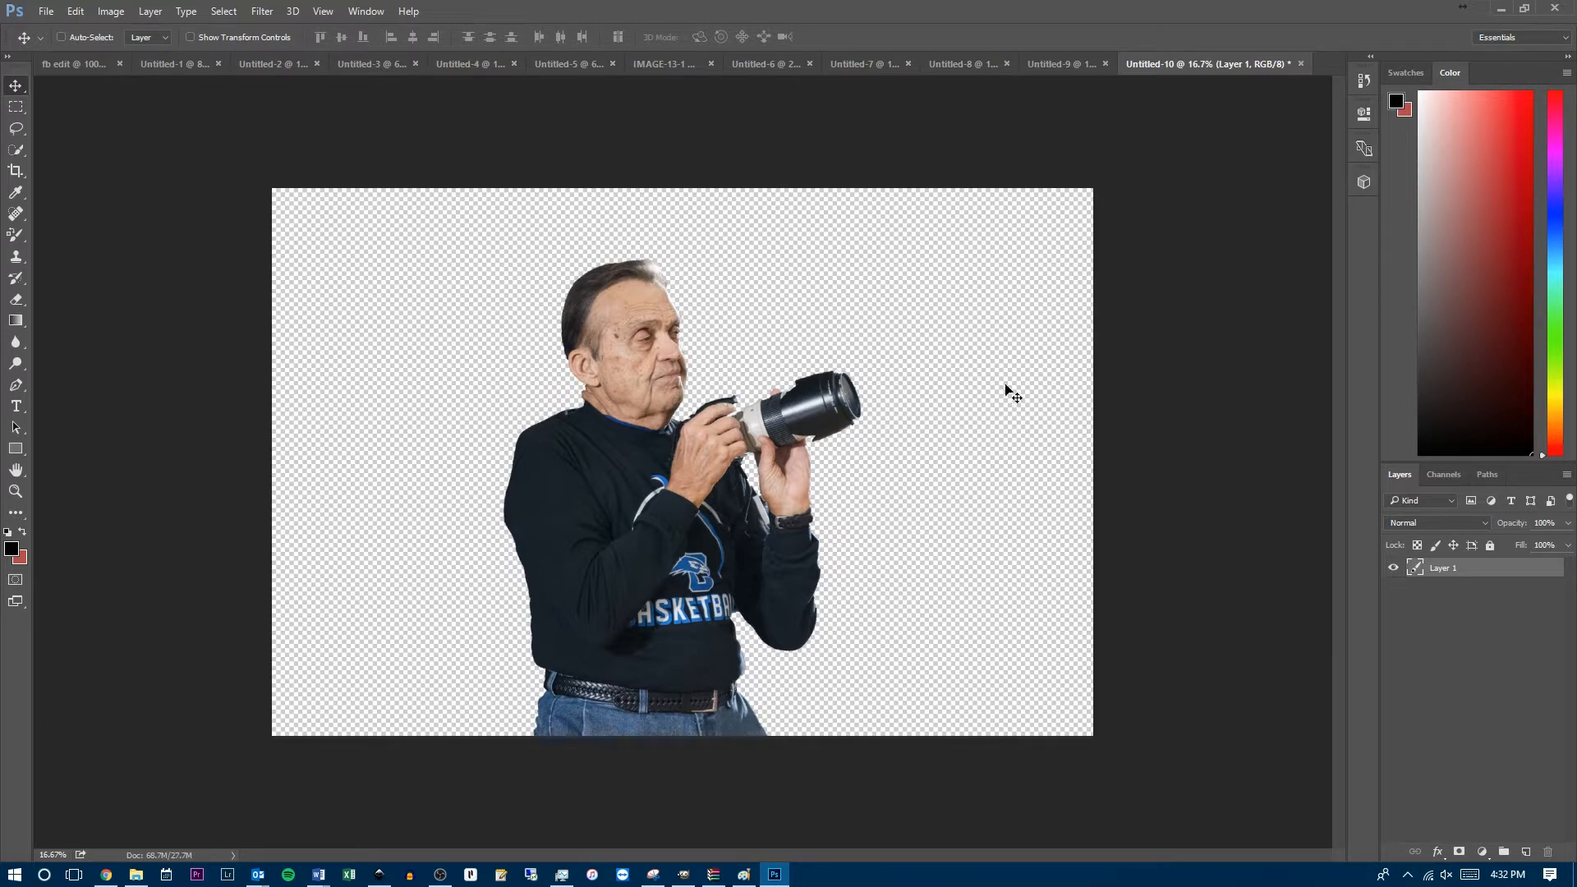
Export the transparent cut-out as a PNG named Untitled-10 to the desktop.
click(46, 10)
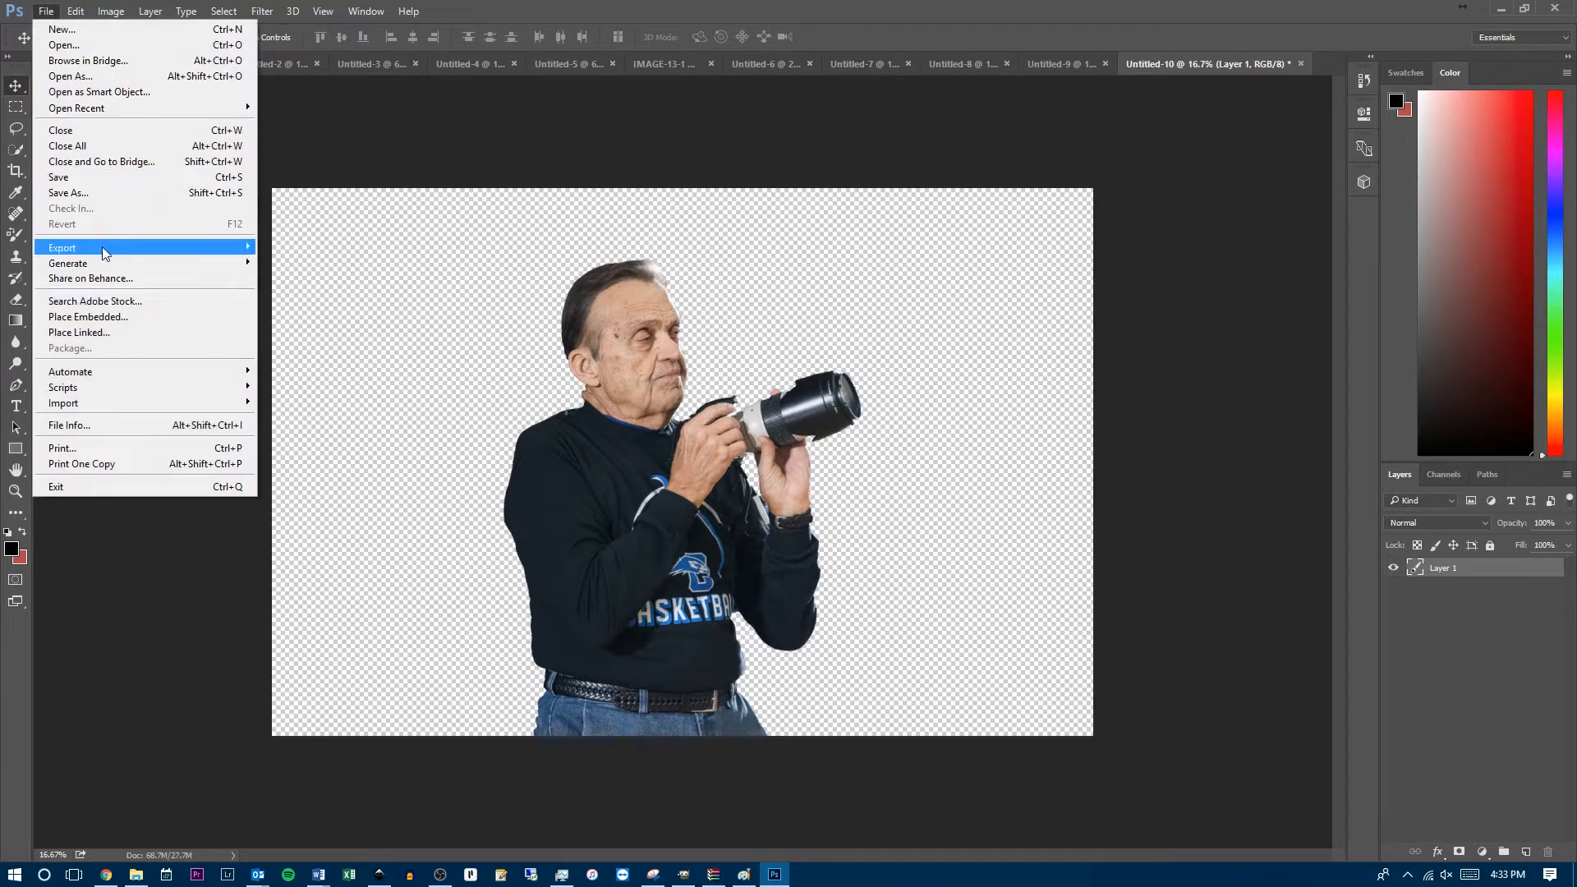
mouse_move(123, 247)
click(351, 259)
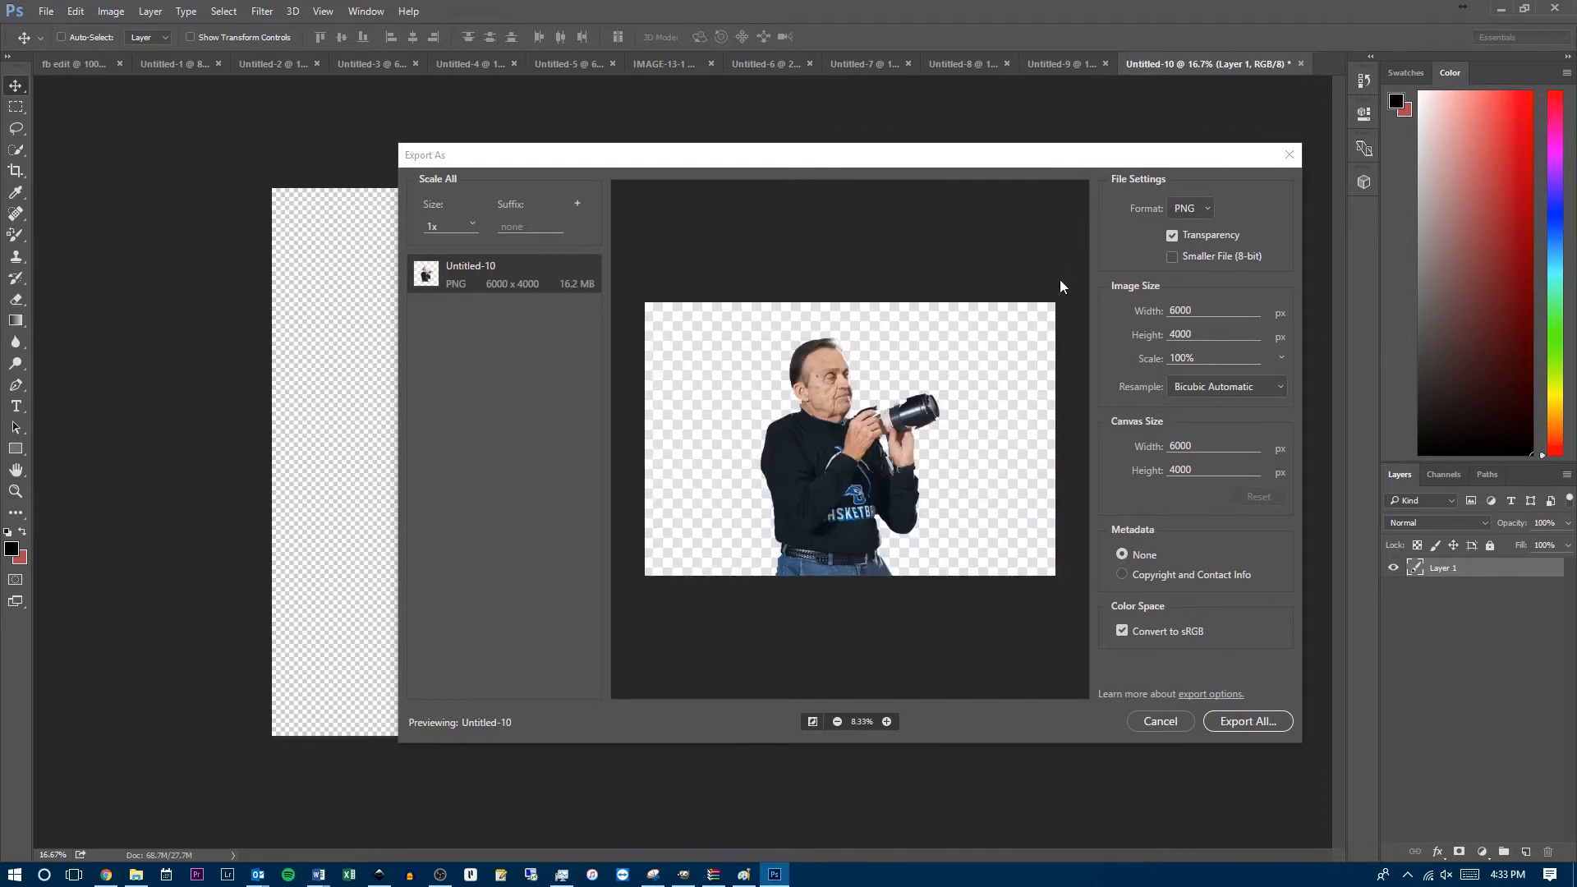
click(1232, 727)
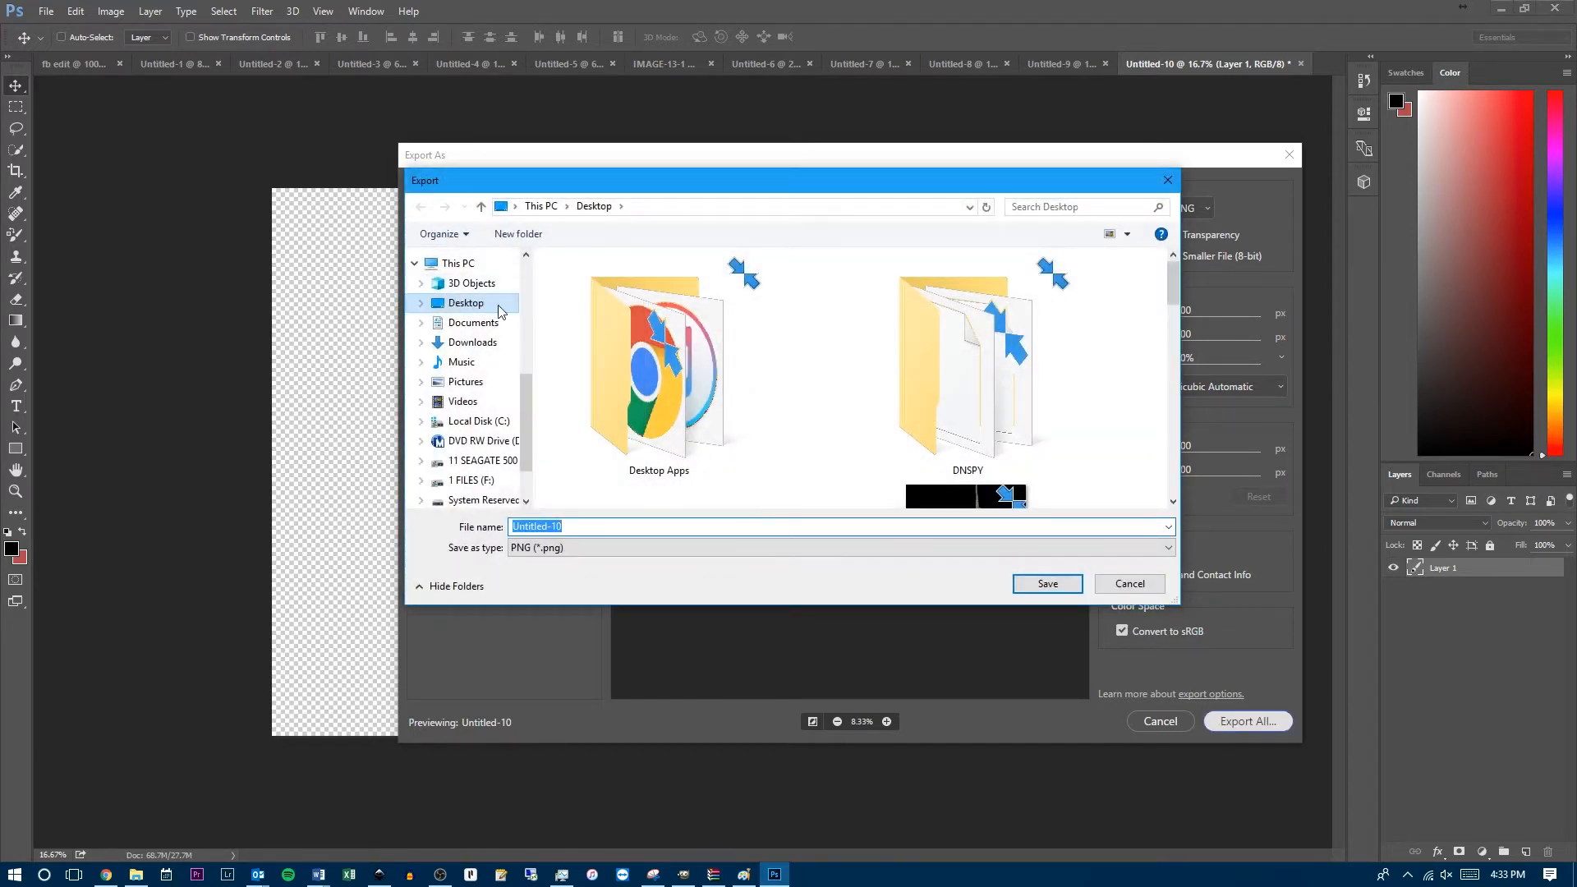
click(498, 306)
click(1051, 584)
Show the desktop and move the exported Untitled-10 image away from the other icons into the empty area.
click(1574, 874)
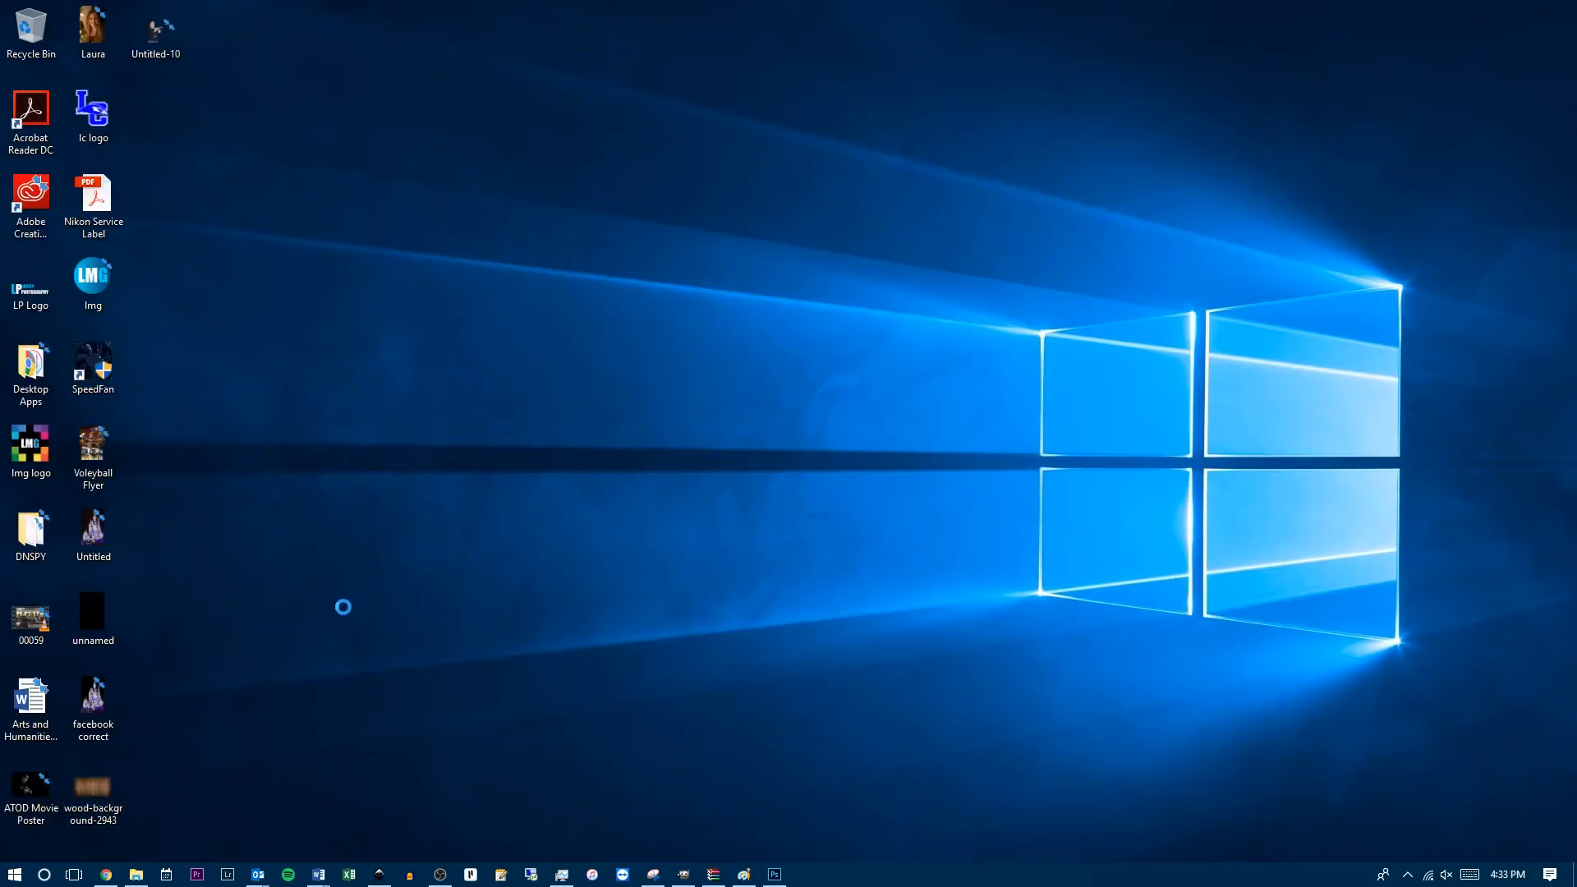
right_click(282, 585)
click(338, 635)
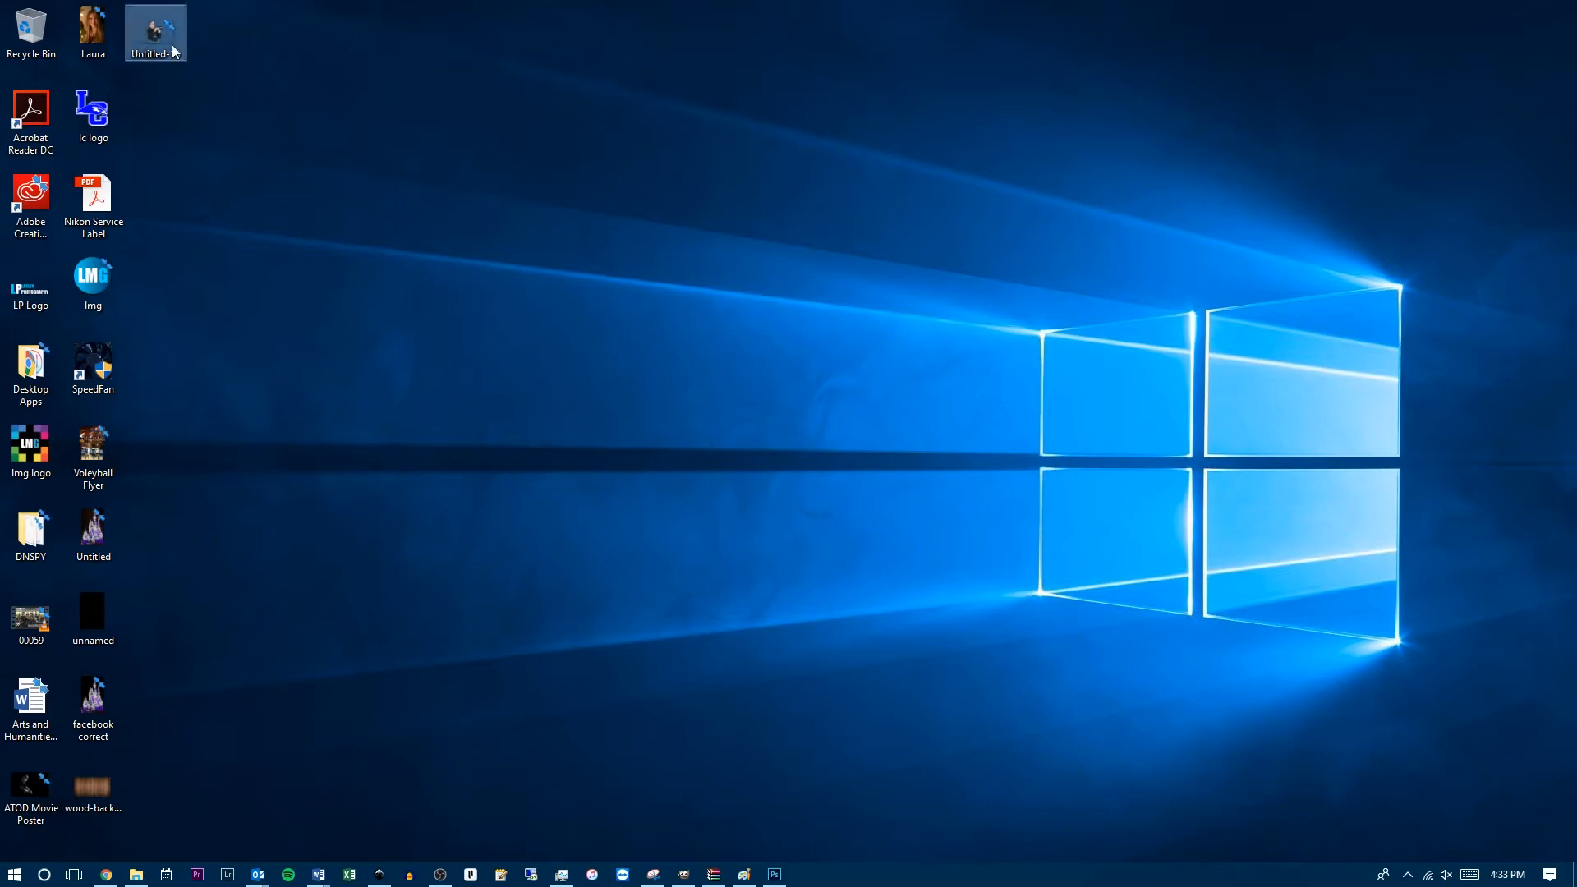
drag(172, 52, 664, 530)
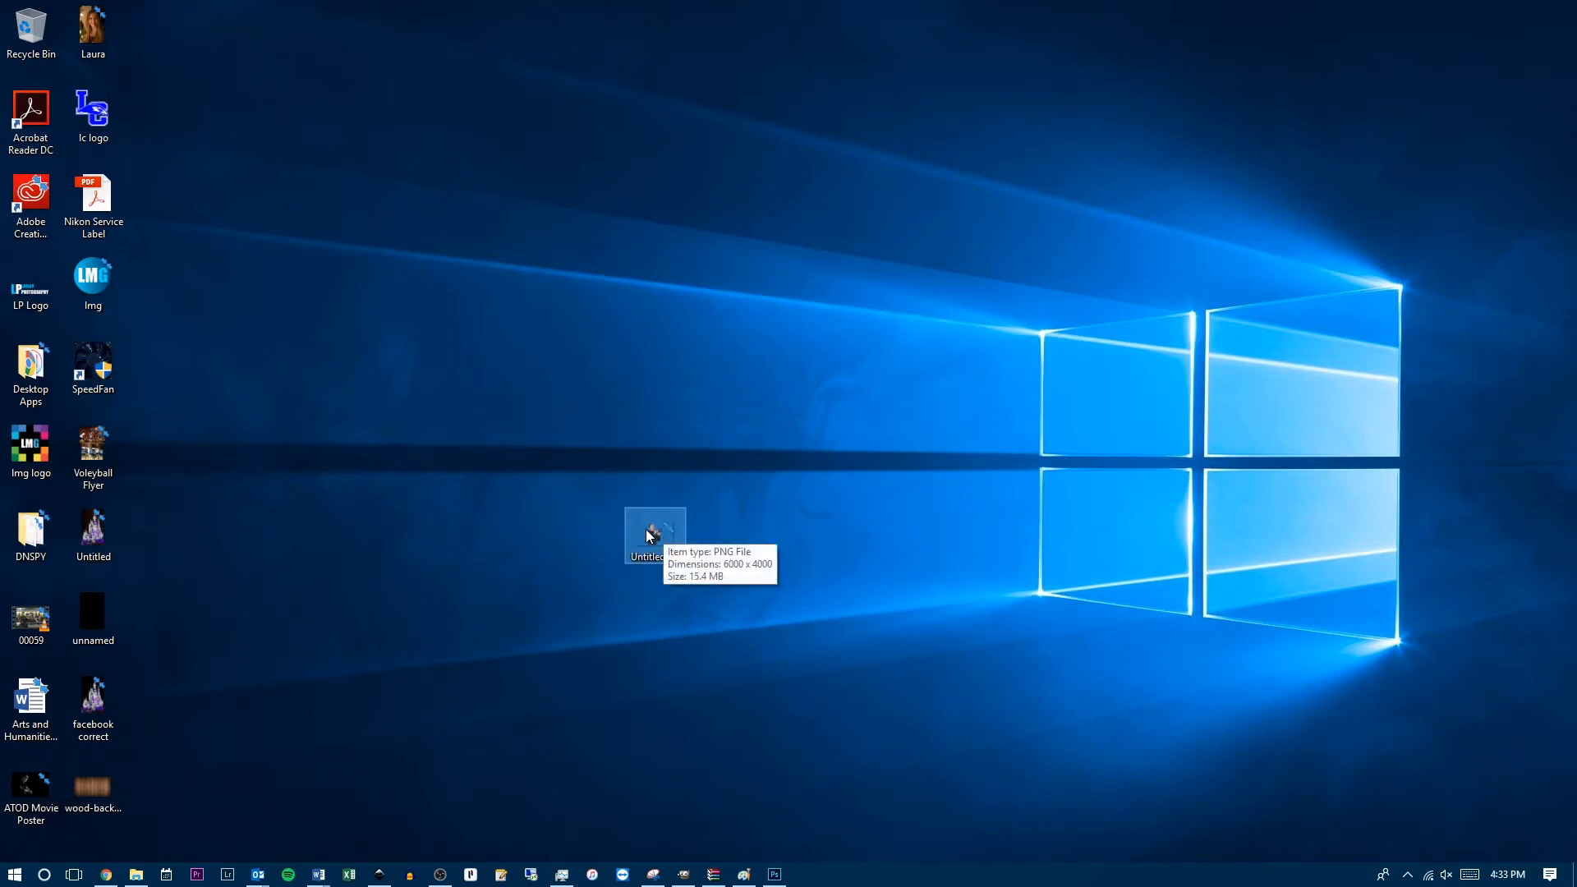
Open the exported Untitled-10 image in a maximized viewer to check the cut-out, and close it again.
double_click(655, 534)
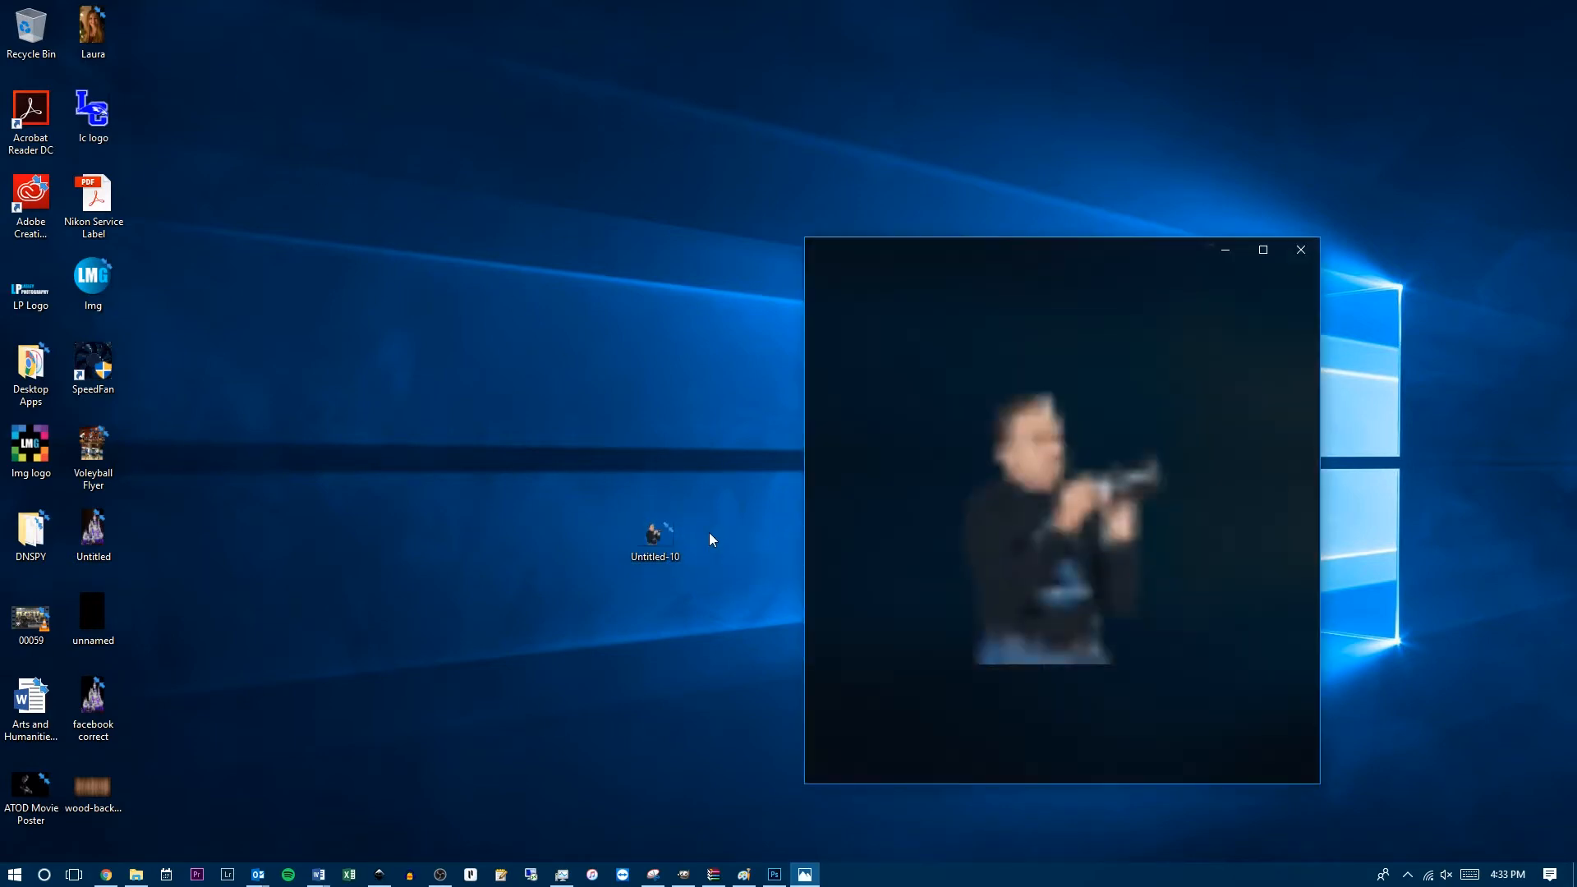
click(1263, 250)
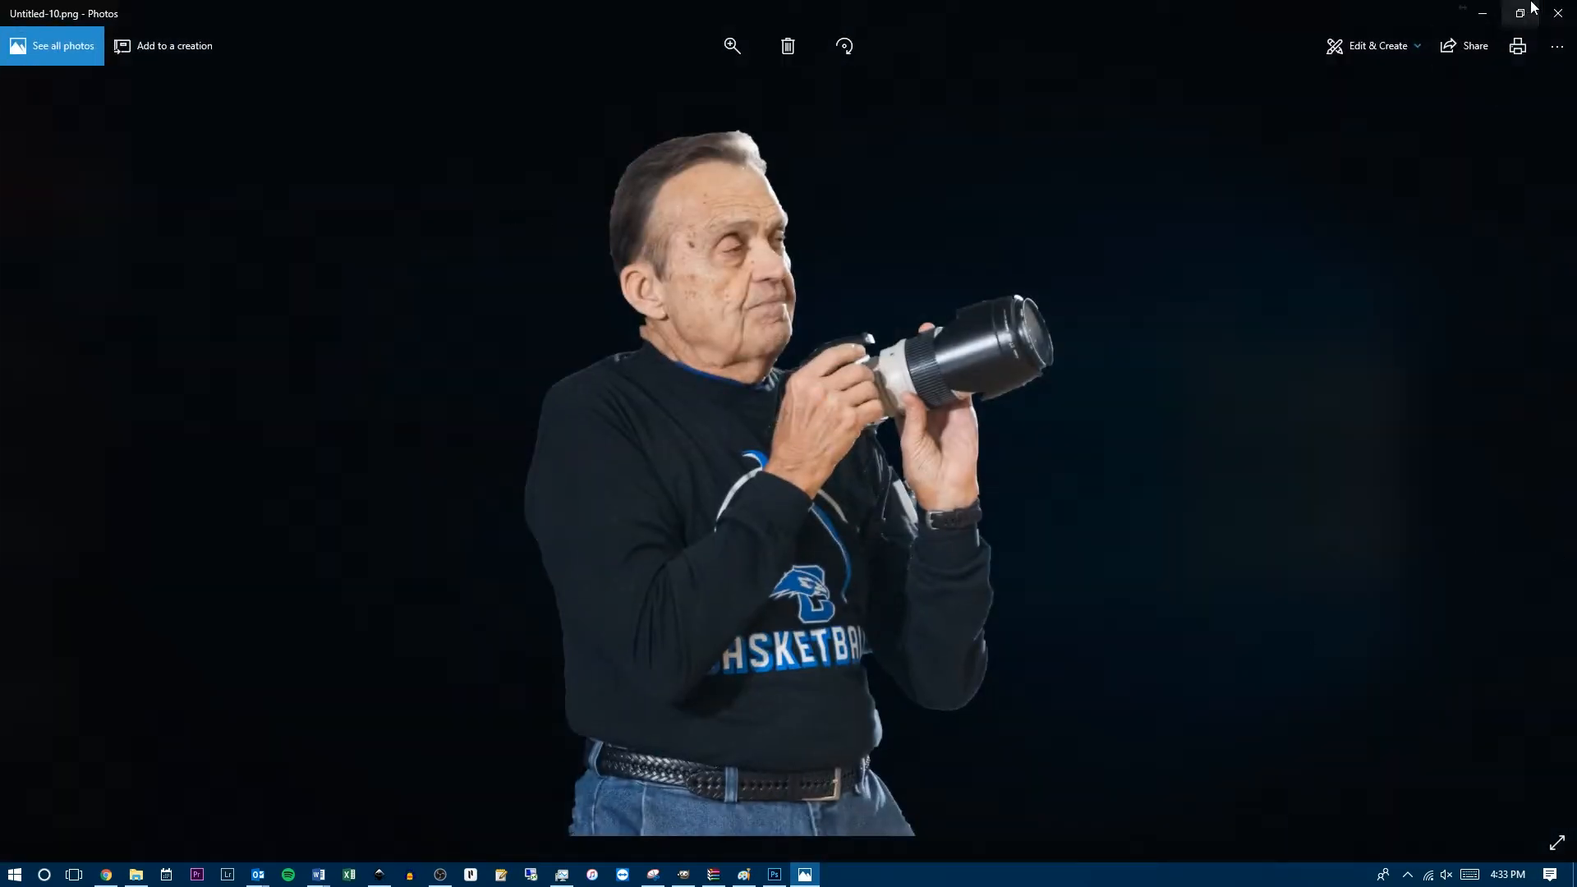
click(1557, 13)
Reposition the Untitled-10 image lower down in the desktop's empty area, closer to the icon columns.
drag(661, 532, 465, 539)
click(993, 439)
drag(495, 708, 452, 692)
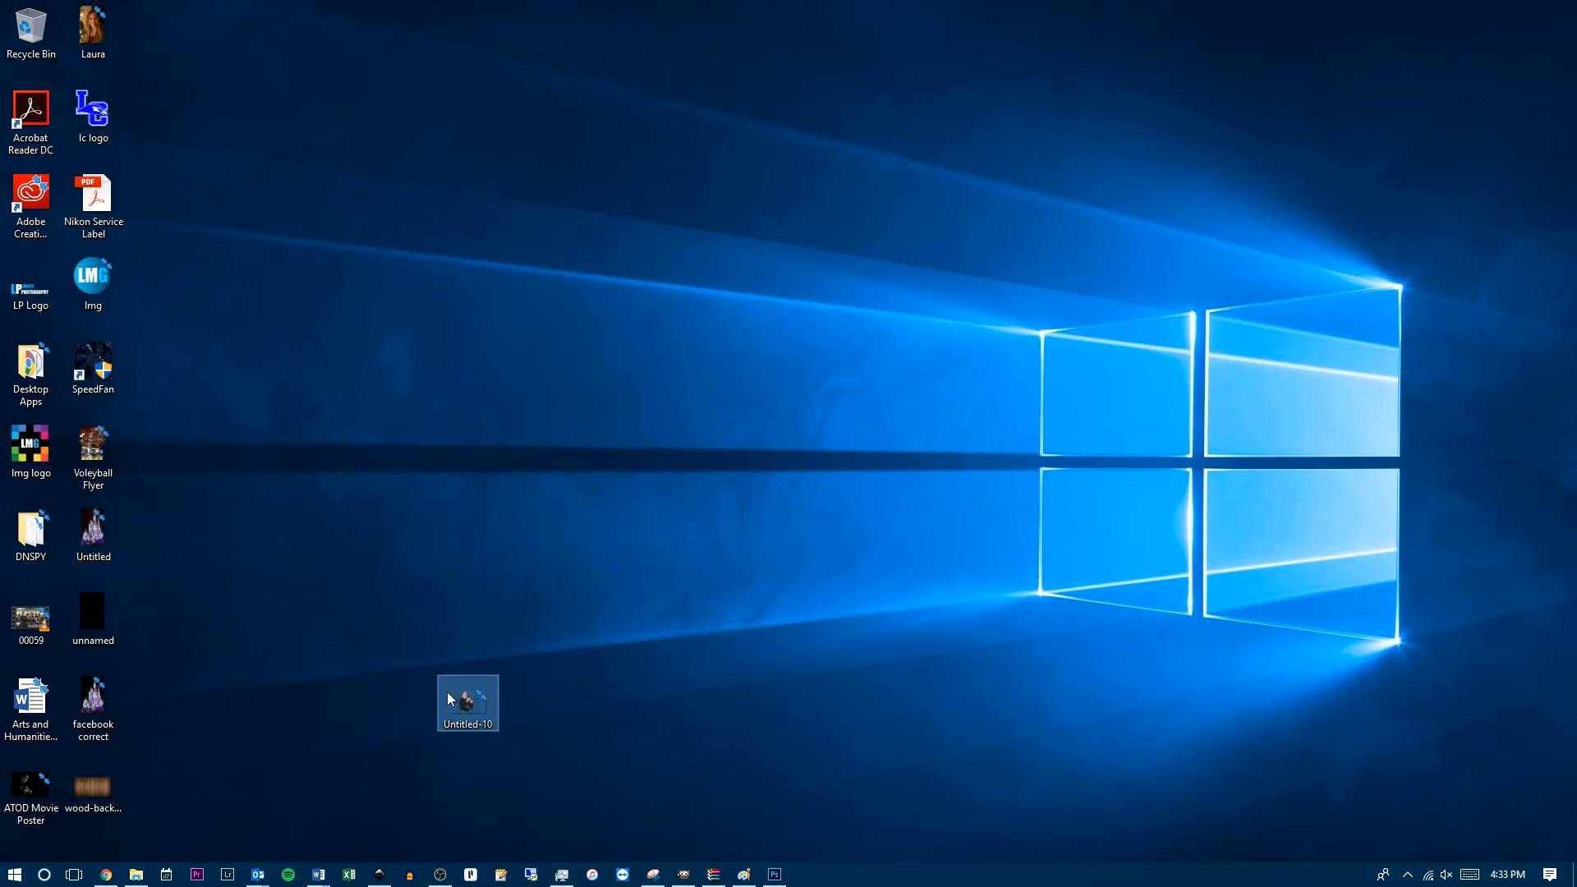
Reopen the exported image, compare it with the wood-background image, examine the cut-out up close, and return to Photoshop.
double_click(453, 697)
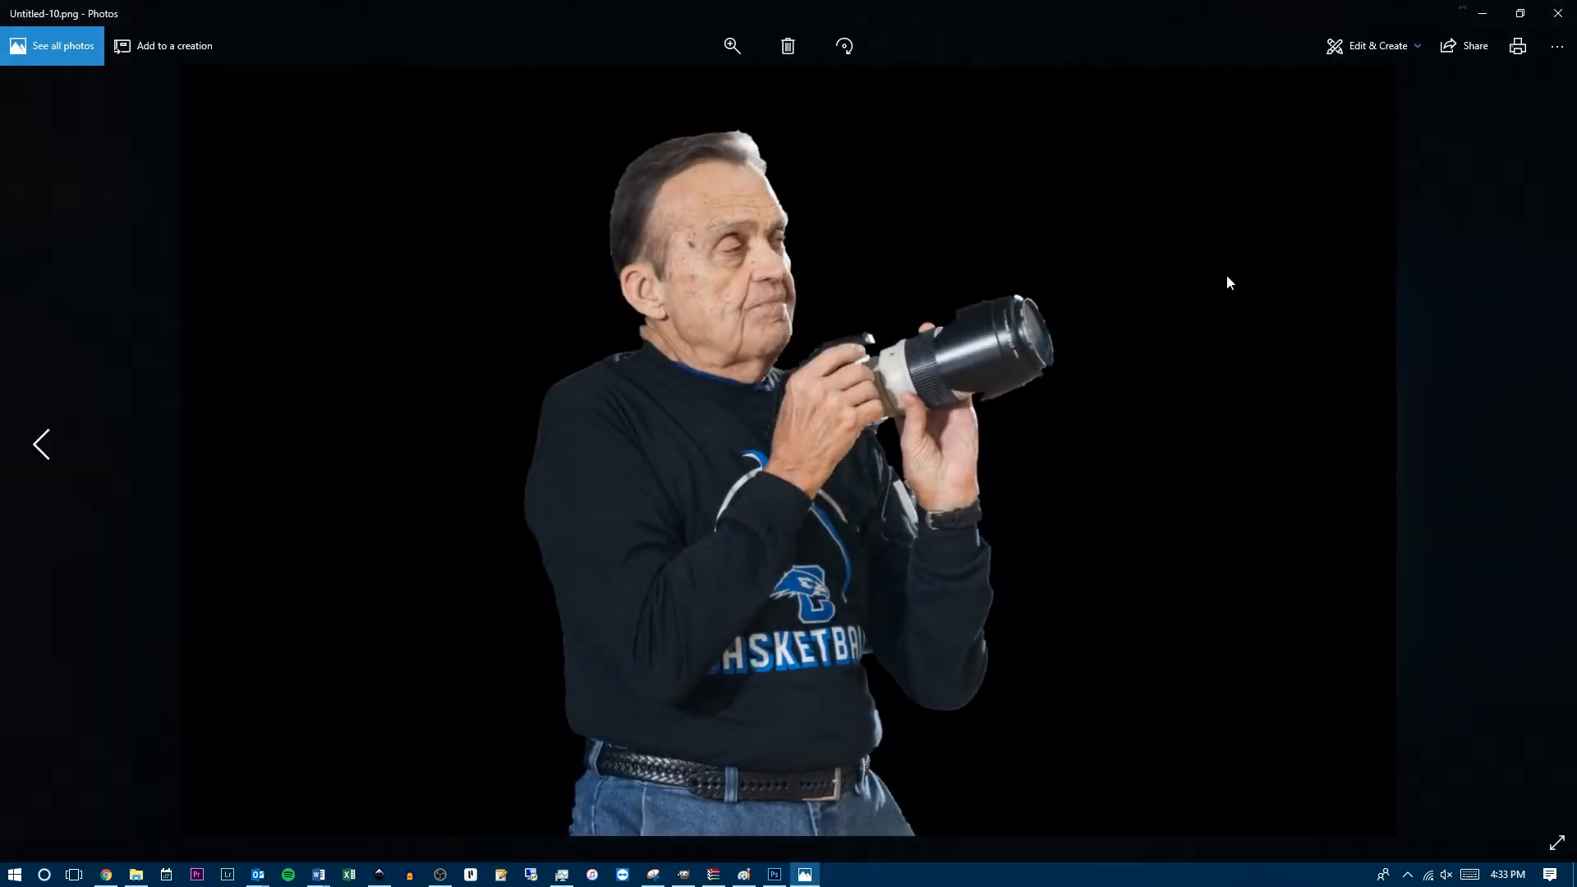
key(Left)
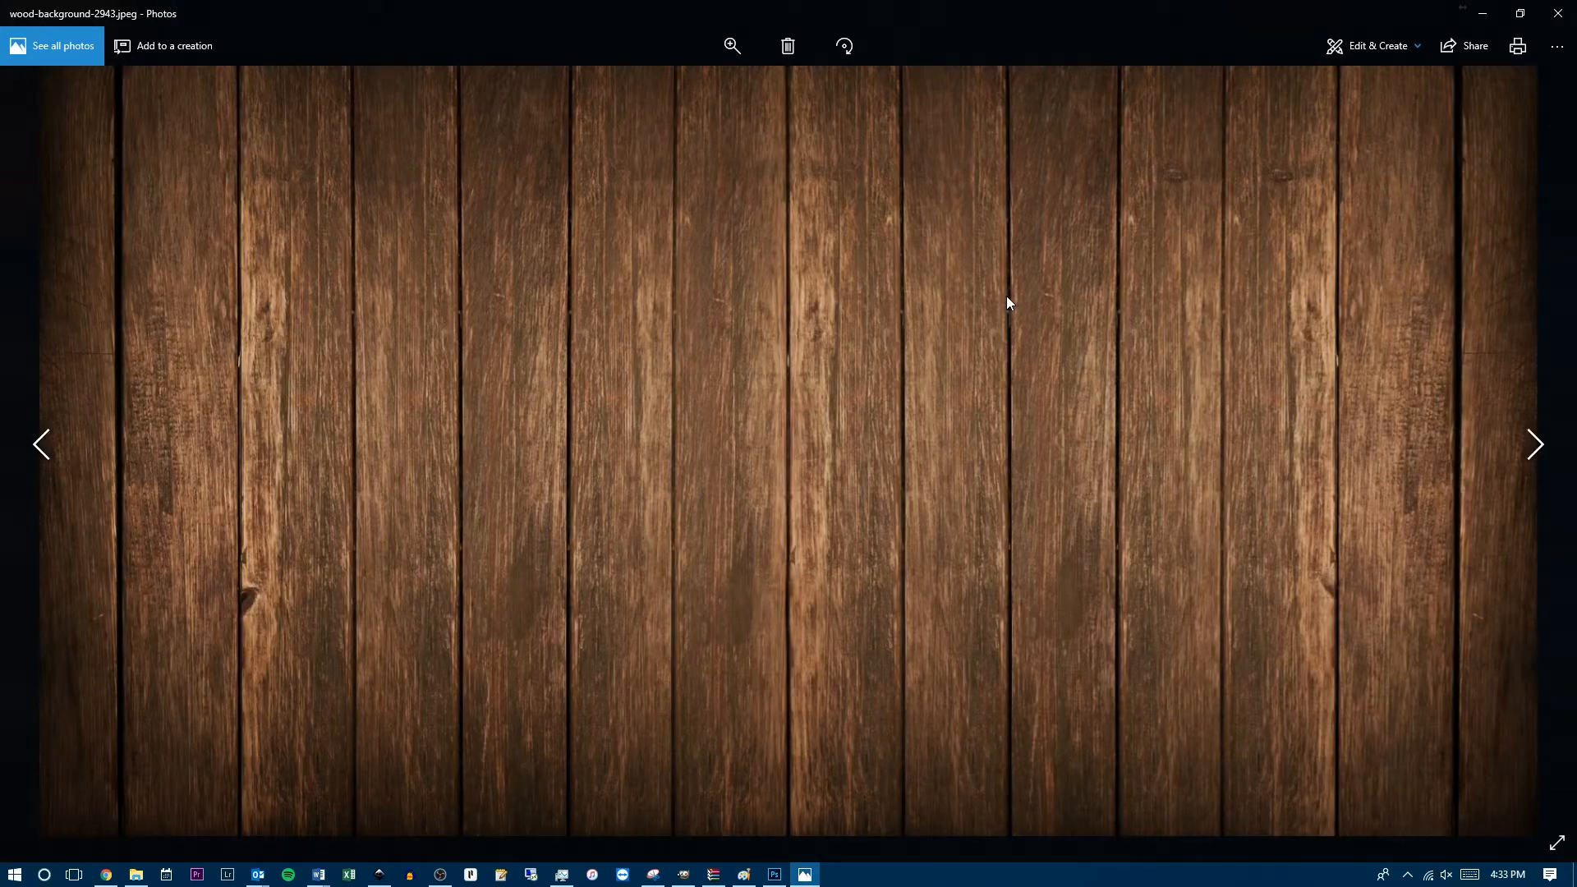
key(Right)
scroll(1007, 303, up, 5)
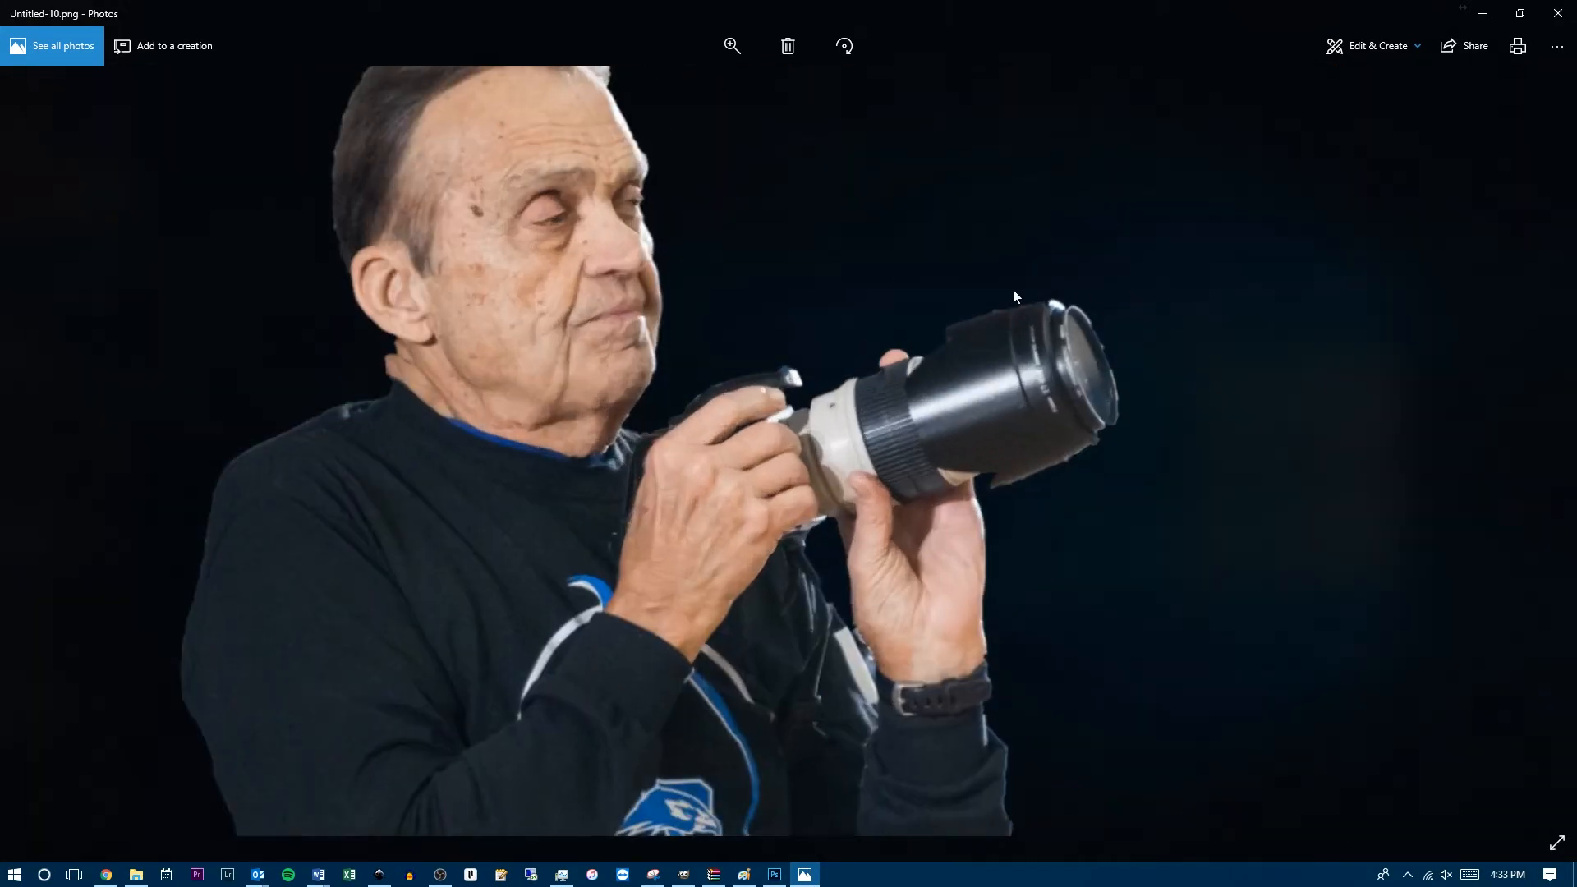
scroll(905, 325, down, 5)
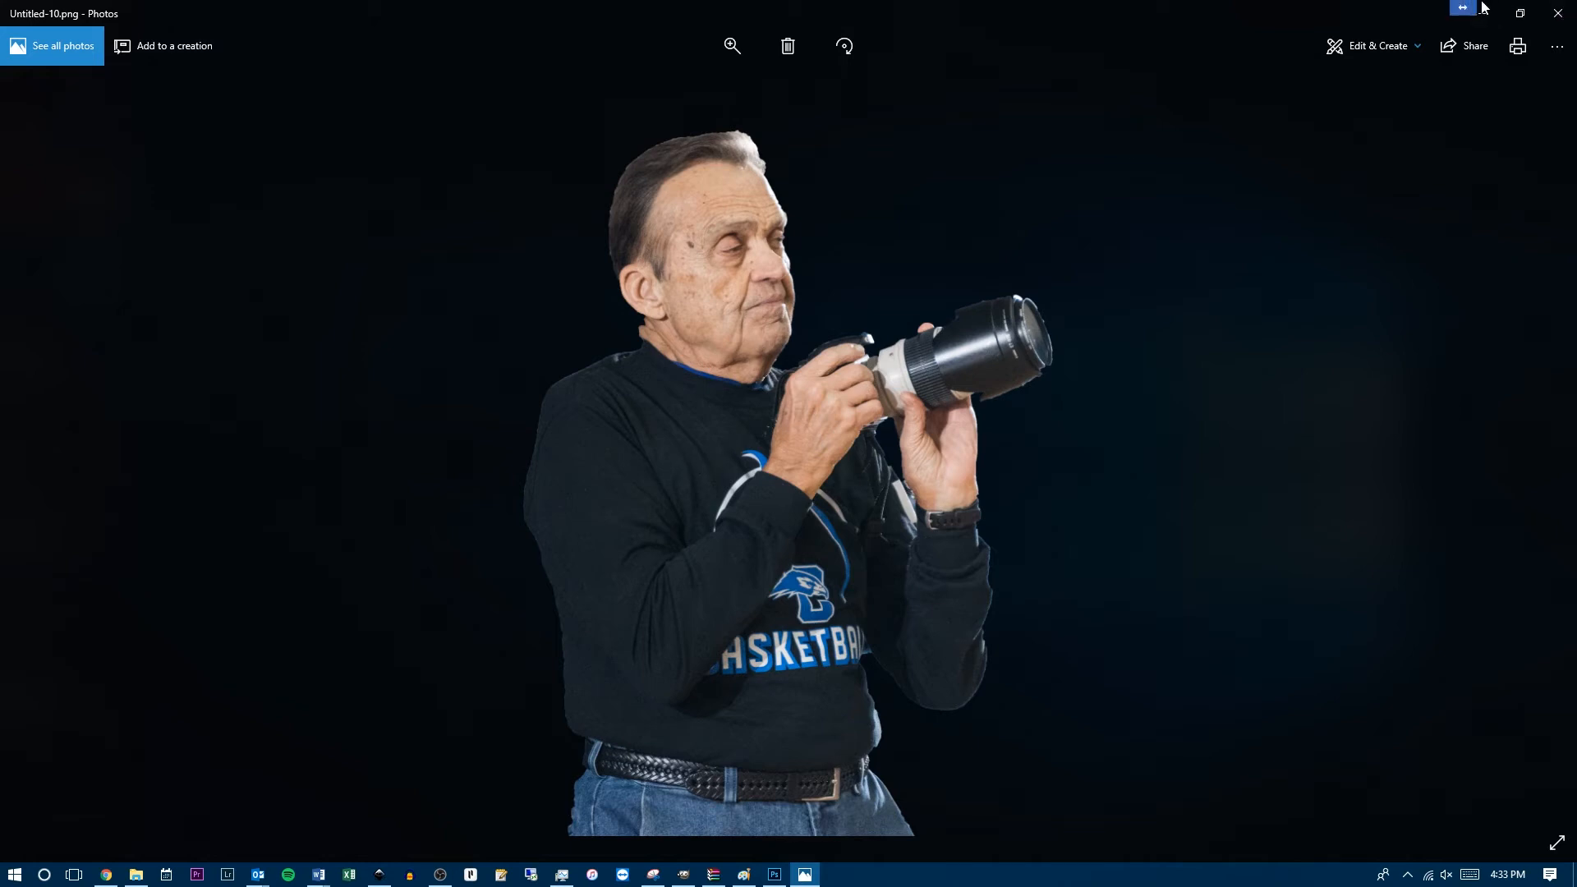
click(1463, 8)
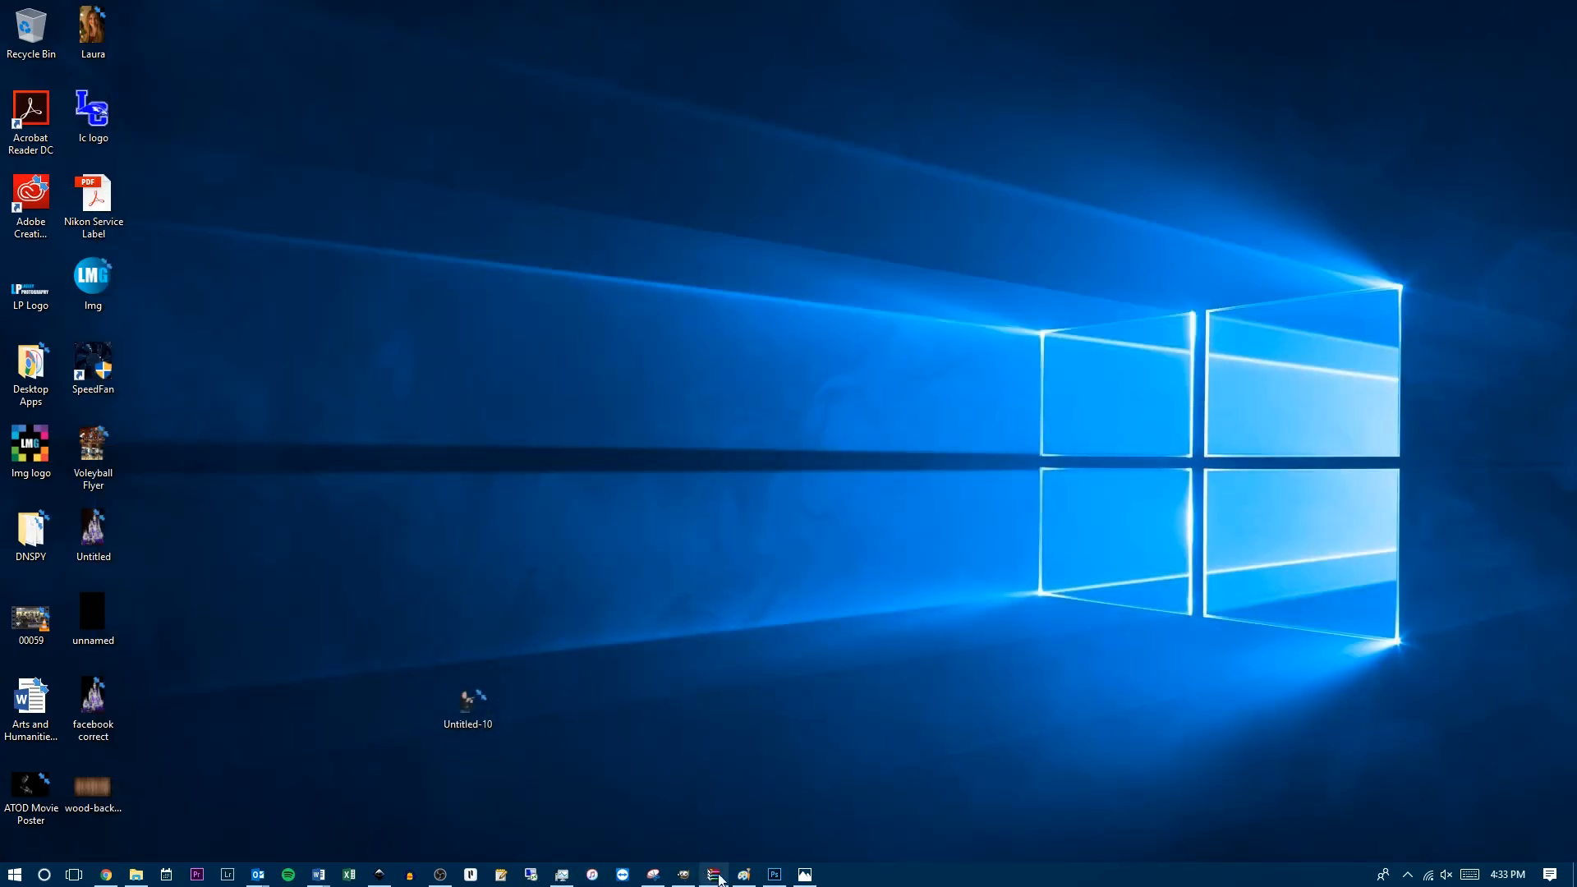
click(775, 875)
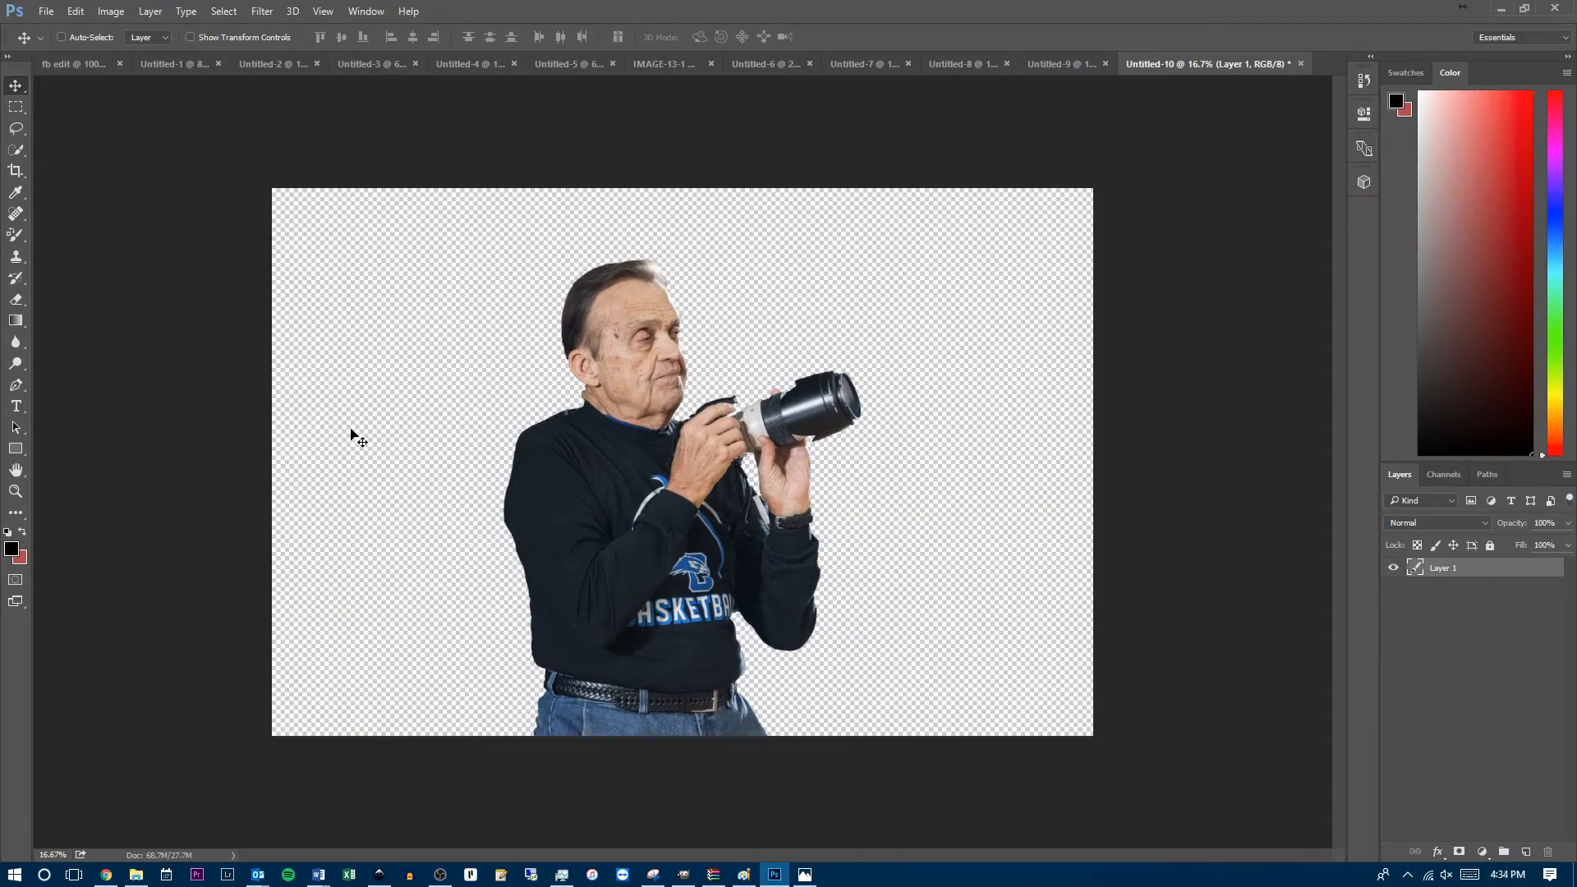